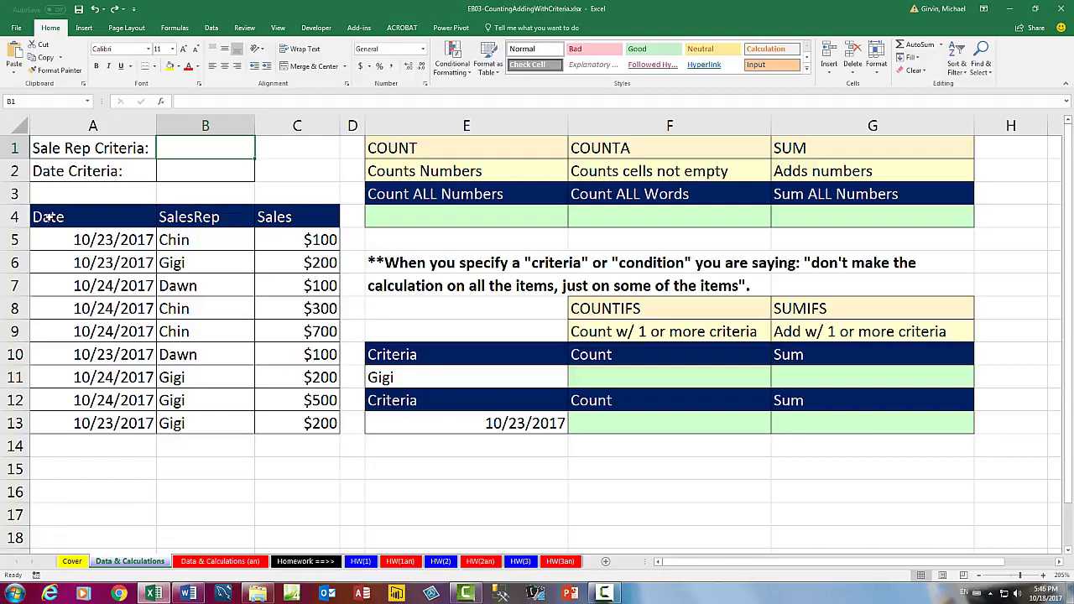
- Review the Date, SalesRep and Sales headers and the rep entries in B5:B13
{"action": "left_click", "coordinate": [48, 216]}
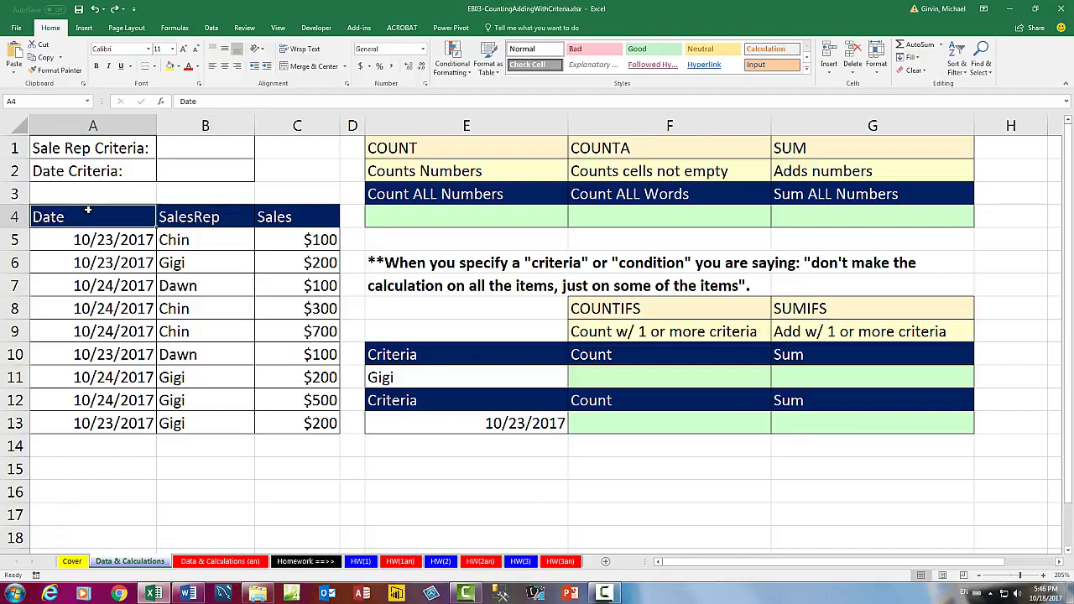
{"action": "left_click", "coordinate": [162, 218]}
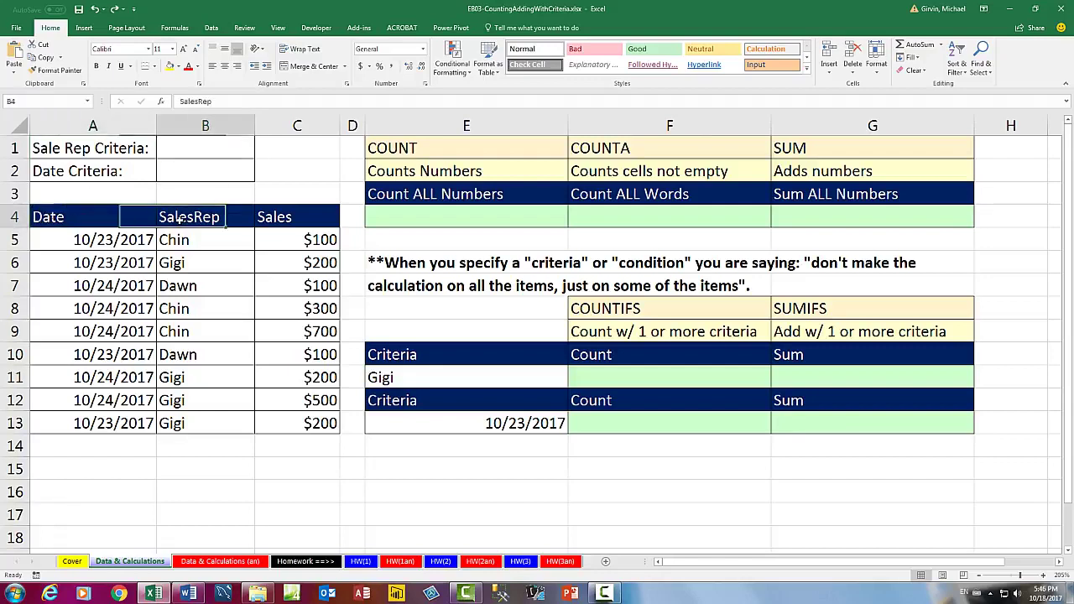
{"action": "left_click", "coordinate": [296, 220]}
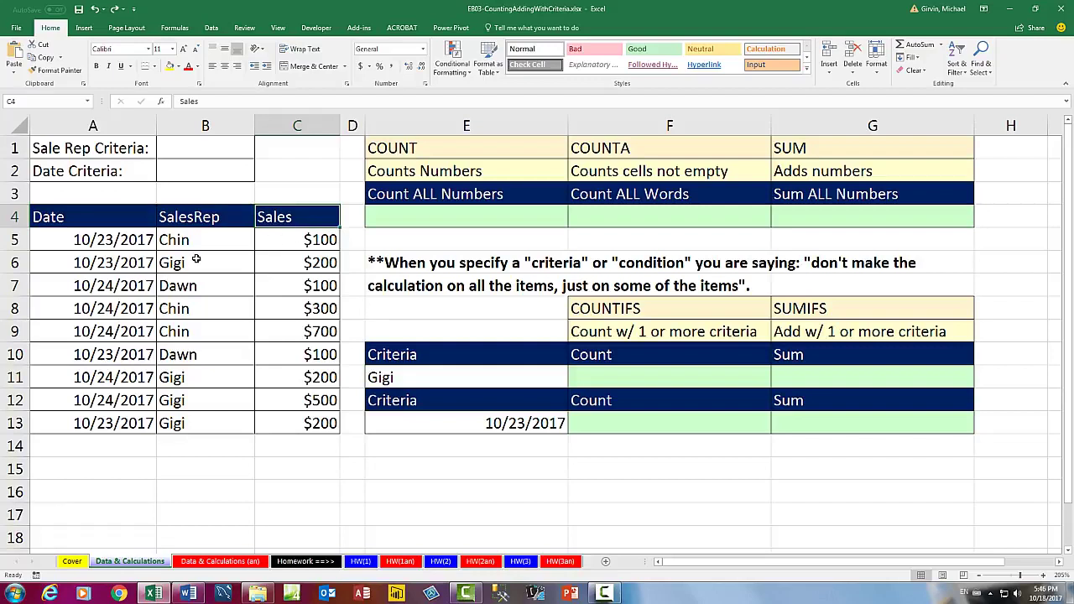
{"action": "left_click_drag", "start_coordinate": [193, 239], "coordinate": [192, 423]}
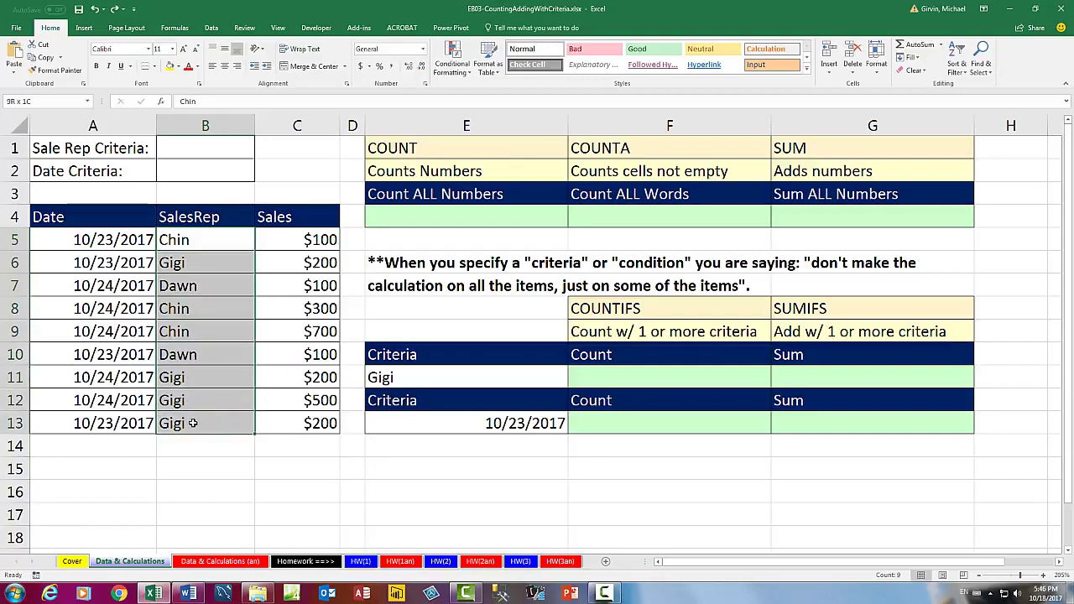
- Select SalesRep cells B6, B11, B12 and B13 together to view the entries matching the rep criterion in E11
{"action": "left_click", "coordinate": [186, 263]}
{"action": "left_click", "coordinate": [181, 382], "text": "ctrl"}
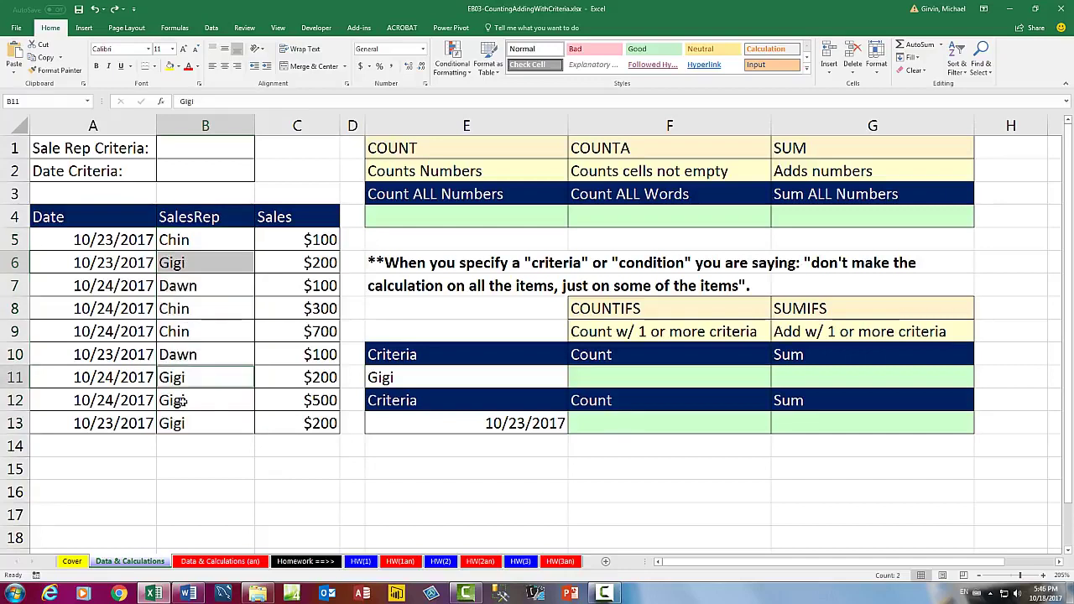
{"action": "left_click", "coordinate": [183, 403], "text": "ctrl"}
{"action": "left_click", "coordinate": [193, 425], "text": "ctrl"}
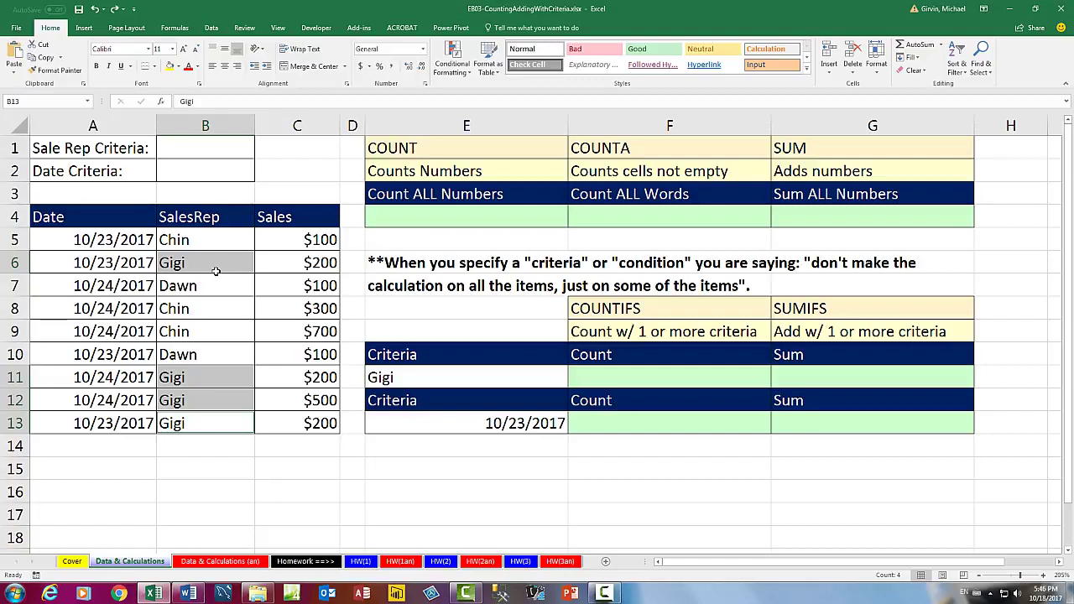
- Select Sales amounts C6, C11, C12 and C13 together to view what a conditional sum for that rep would add
{"action": "left_click", "coordinate": [286, 265]}
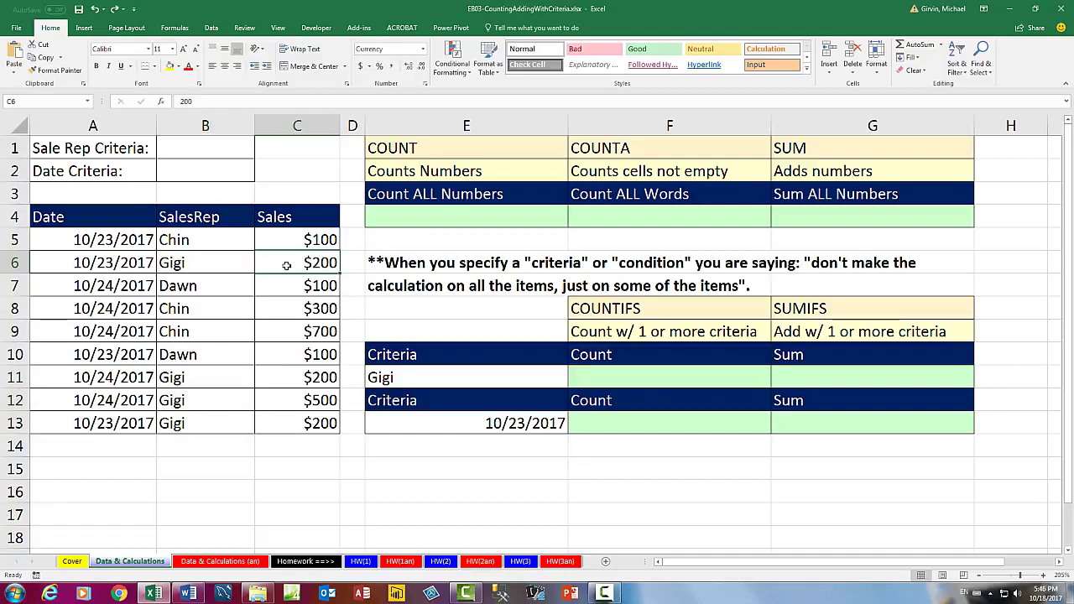
{"action": "left_click", "coordinate": [280, 378], "text": "ctrl"}
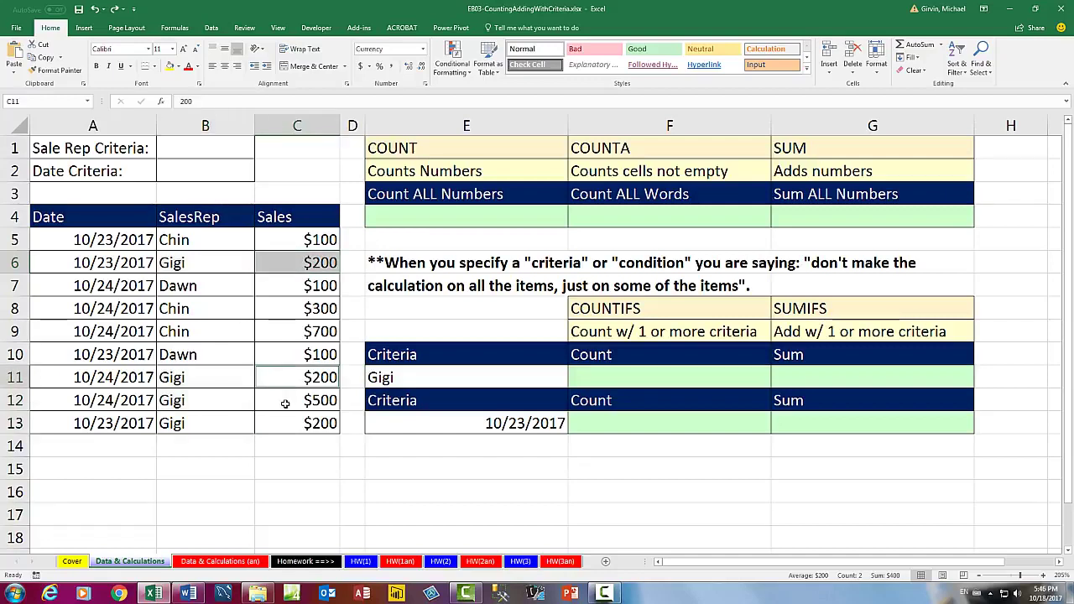
{"action": "left_click", "coordinate": [285, 403], "text": "ctrl"}
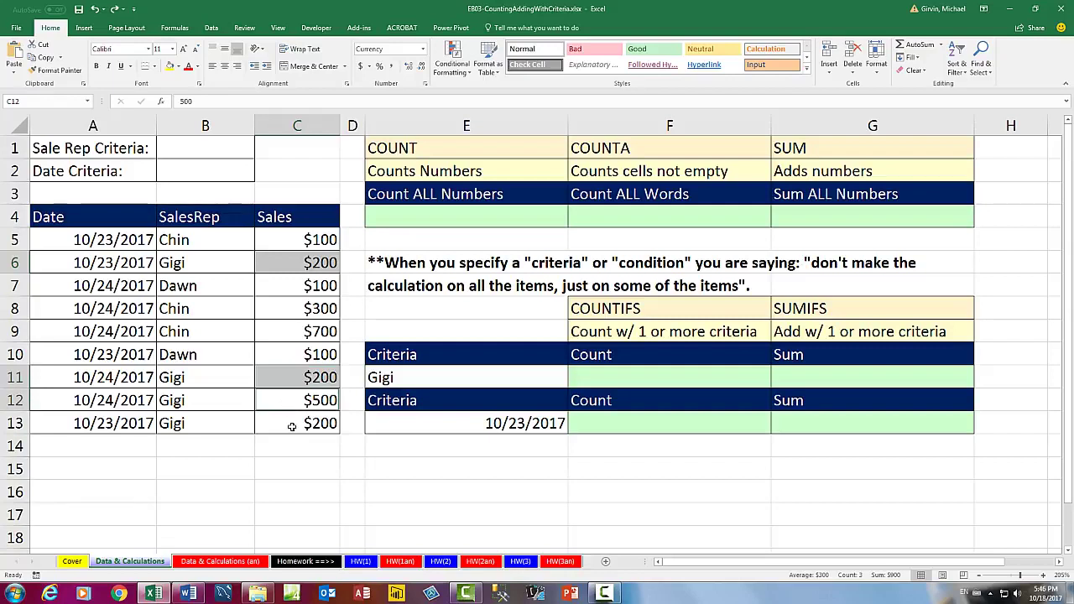
{"action": "left_click", "coordinate": [291, 426], "text": "ctrl"}
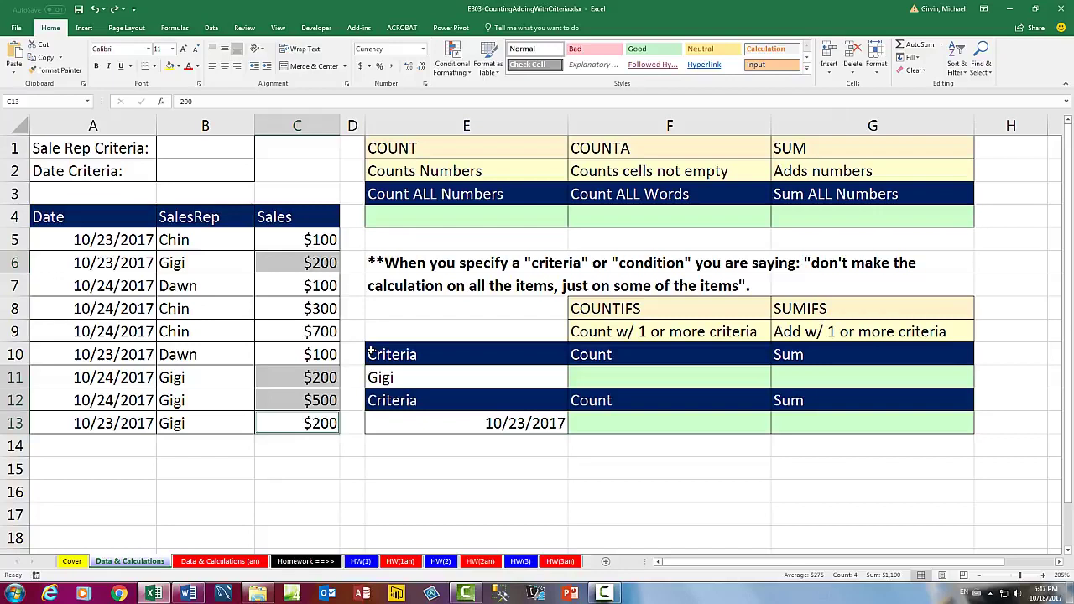
{"action": "left_click", "coordinate": [308, 261]}
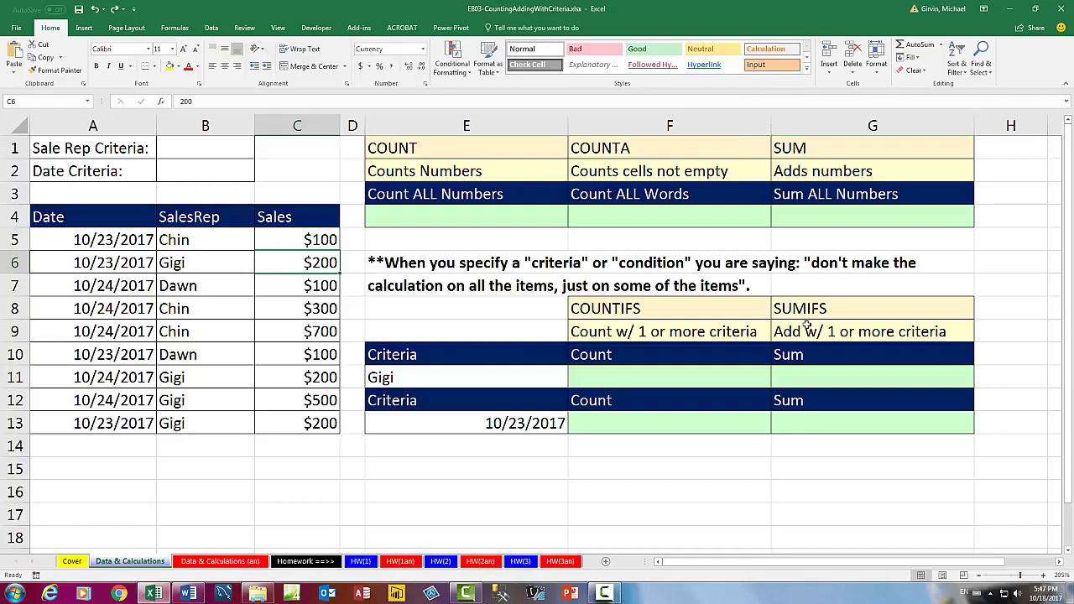
- Begin a formula in E4 with =cou for counting the Sales numbers in C5:C13
{"action": "left_click", "coordinate": [450, 212]}
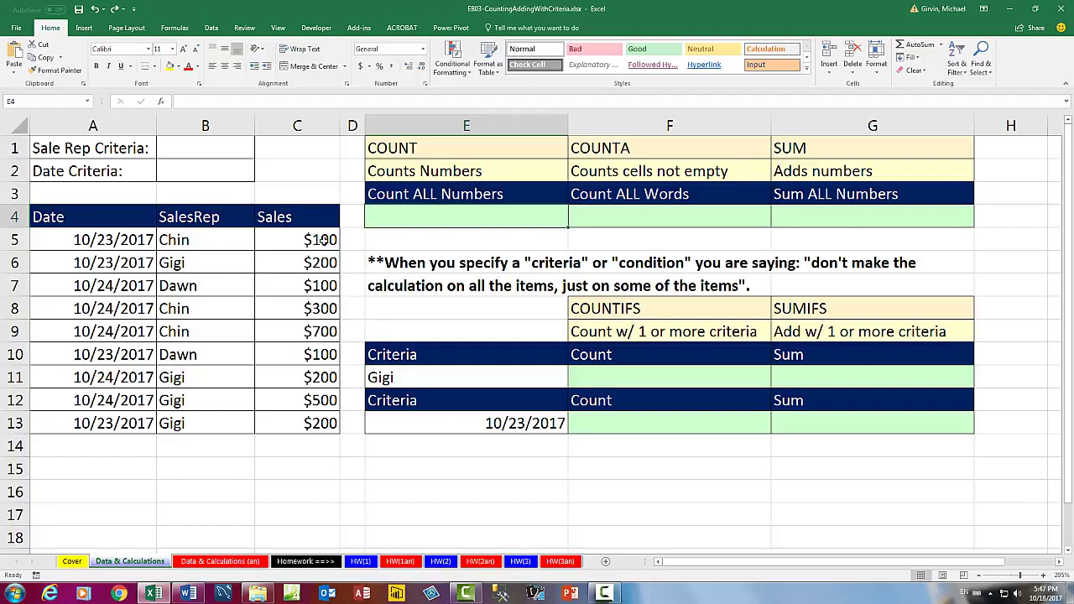
{"action": "left_click_drag", "start_coordinate": [298, 240], "coordinate": [294, 423]}
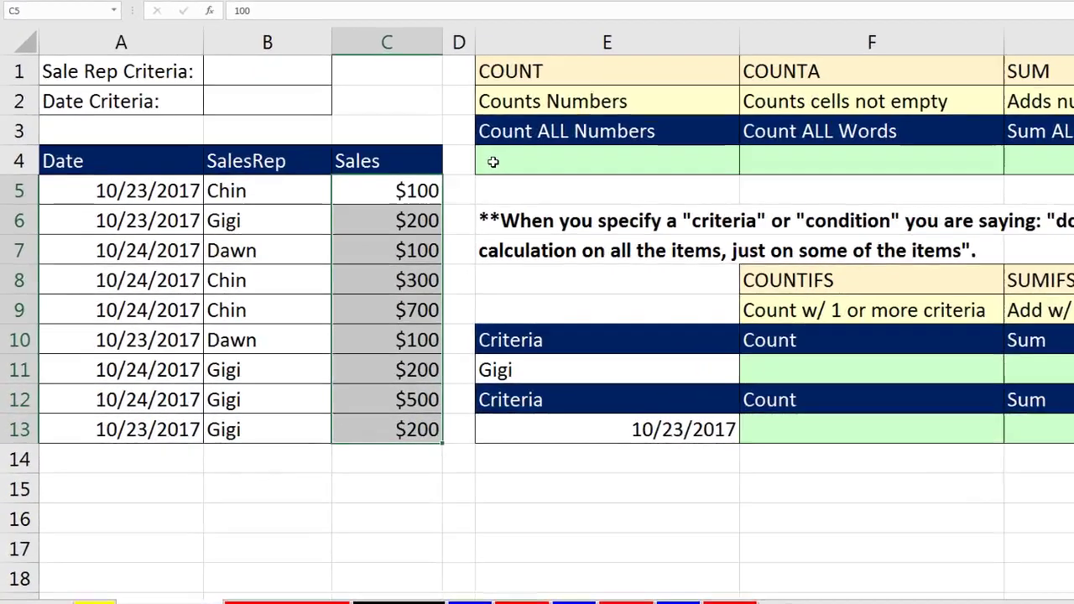
{"action": "left_click", "coordinate": [379, 217]}
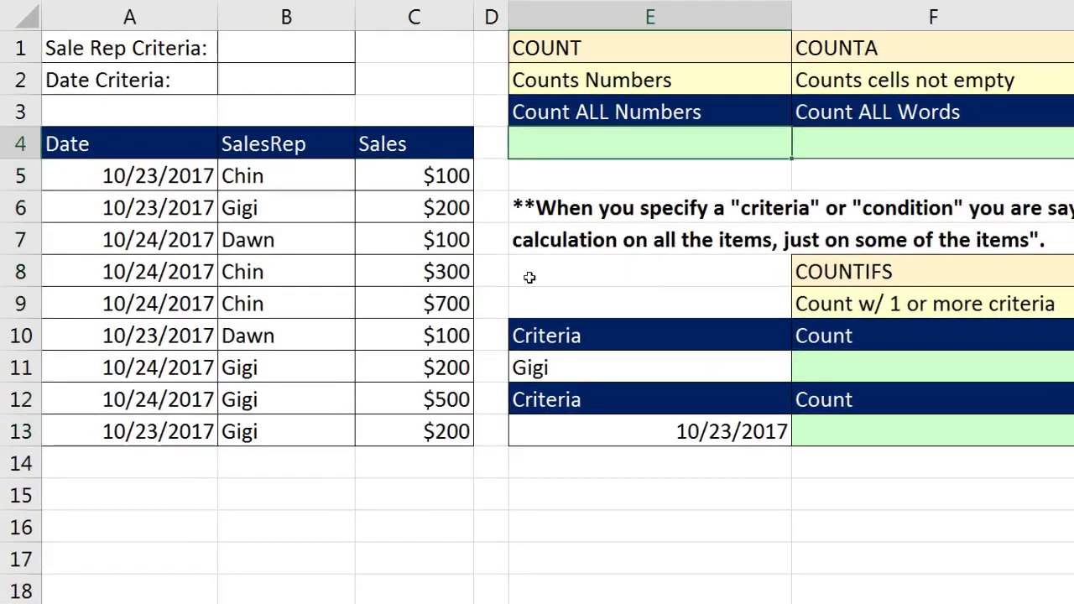
{"action": "type", "text": "="}
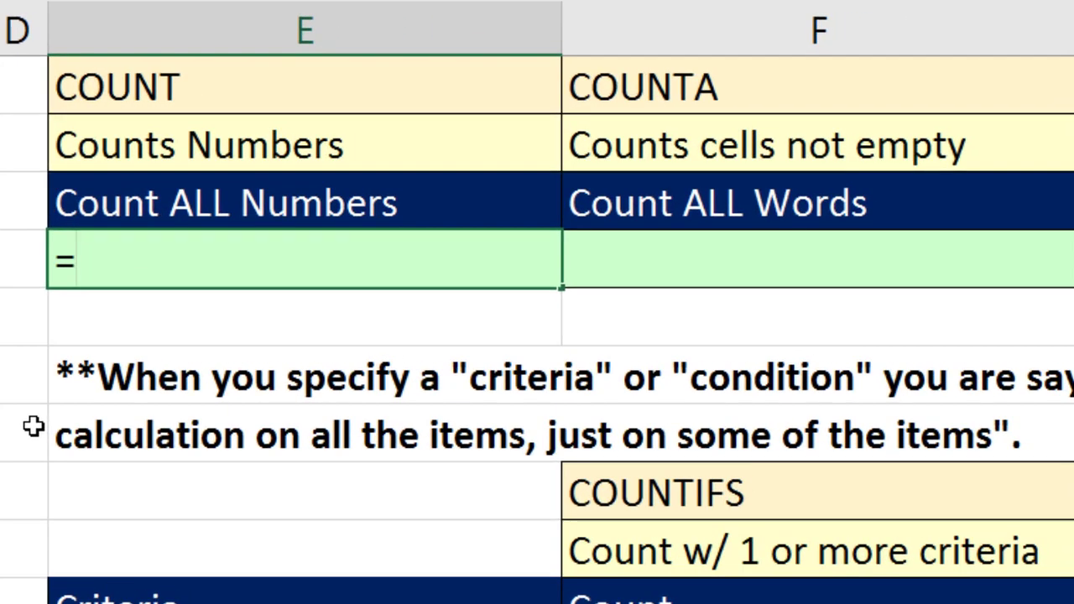
{"action": "type", "text": "cou"}
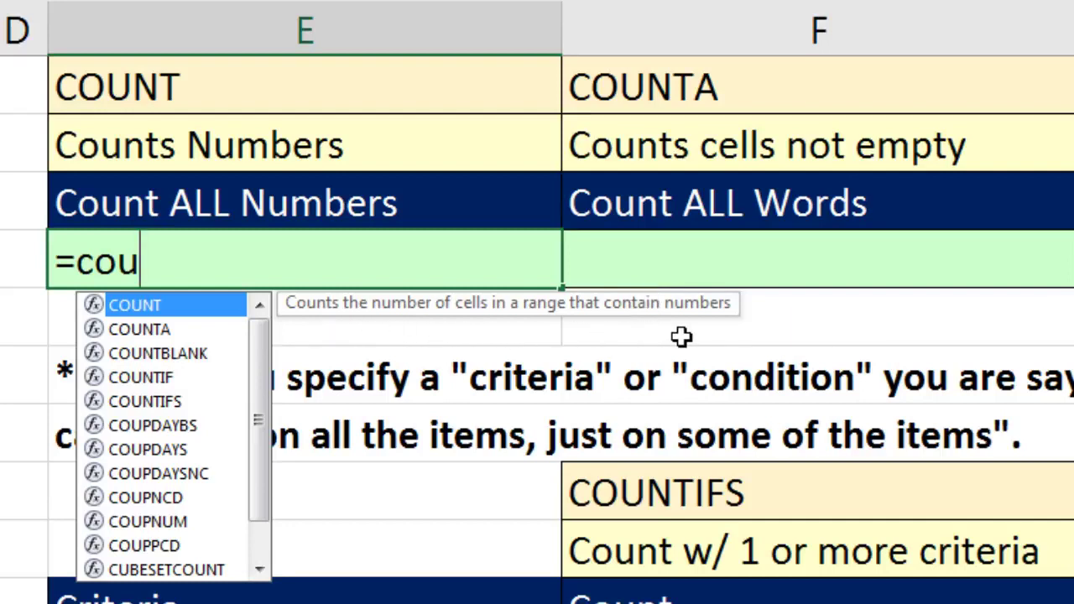
- Read the descriptions of the suggested functions COUNTA, COUNTBLANK, COUNTIF and COUNTIFS, ending back on COUNT
{"action": "key", "text": "Down"}
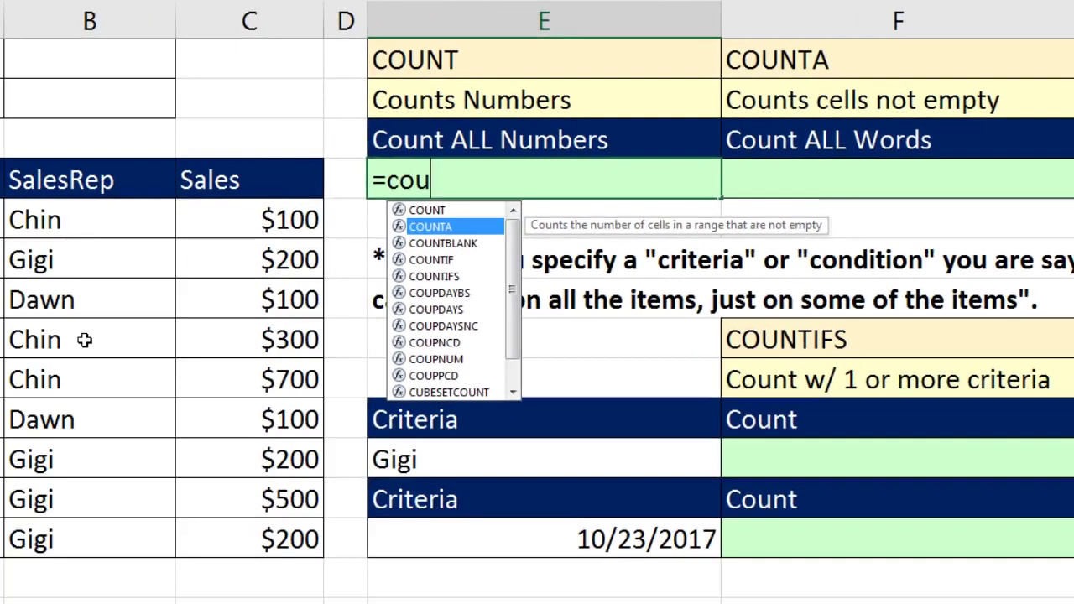
{"action": "key", "text": "Down"}
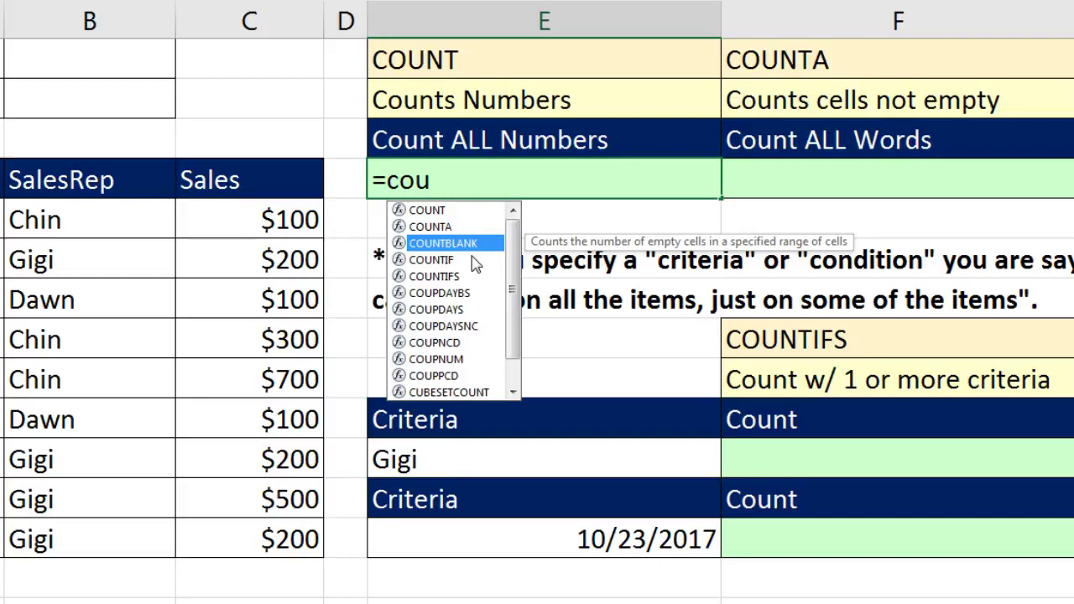
{"action": "key", "text": "Down"}
{"action": "key", "text": "Down"}
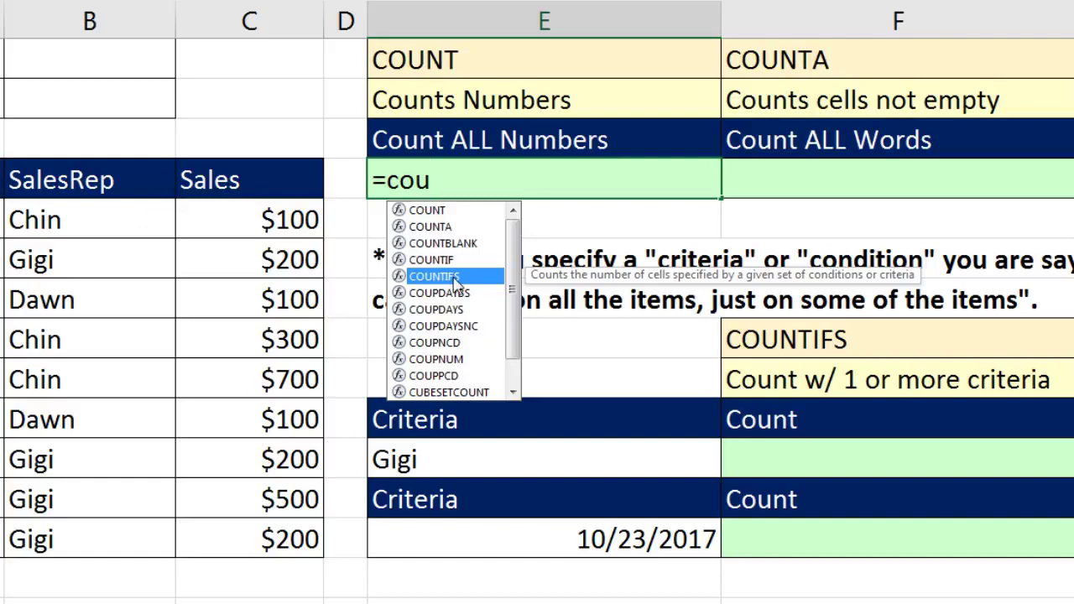
{"action": "key", "text": "Up"}
{"action": "key", "text": "Up"}
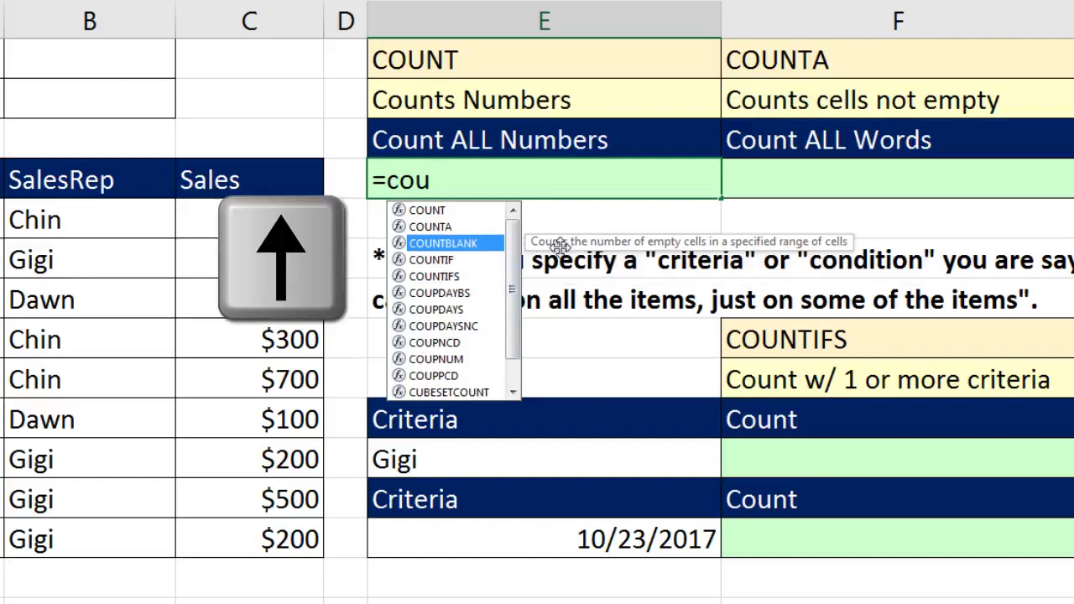
{"action": "key", "text": "Up"}
{"action": "key", "text": "Up"}
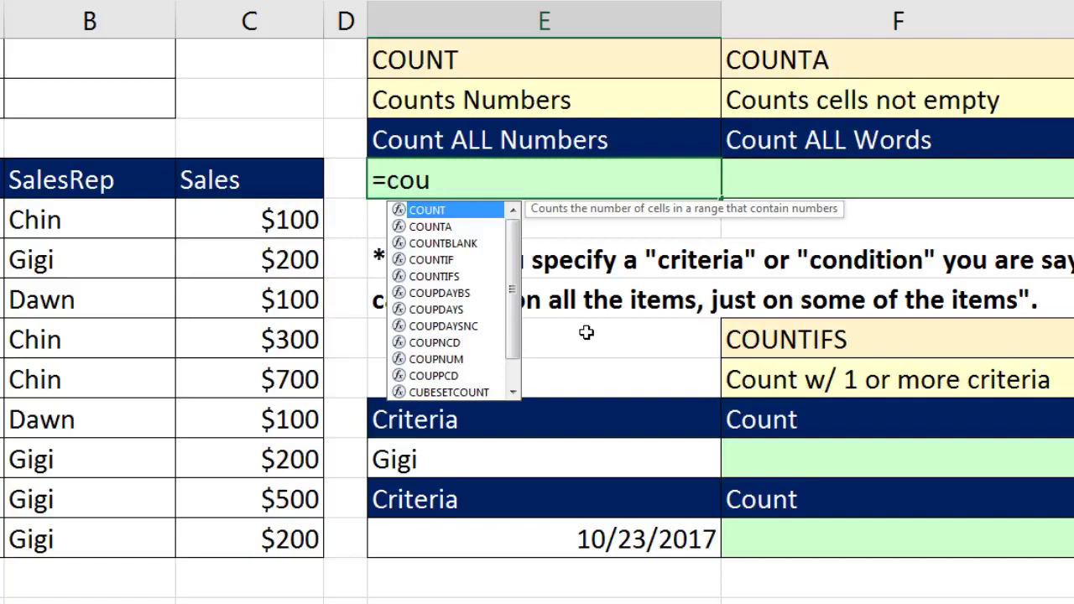
- Complete the formula in E4 as =COUNT(C5:C13), keeping that cell selected
{"action": "key", "text": "Tab"}
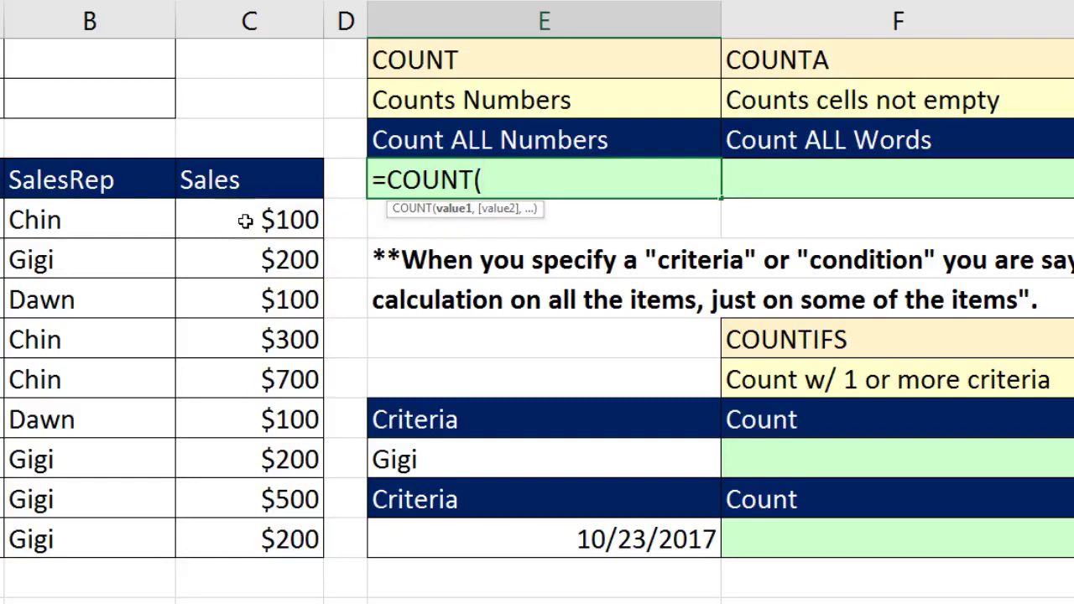
{"action": "left_click_drag", "start_coordinate": [220, 220], "coordinate": [267, 541]}
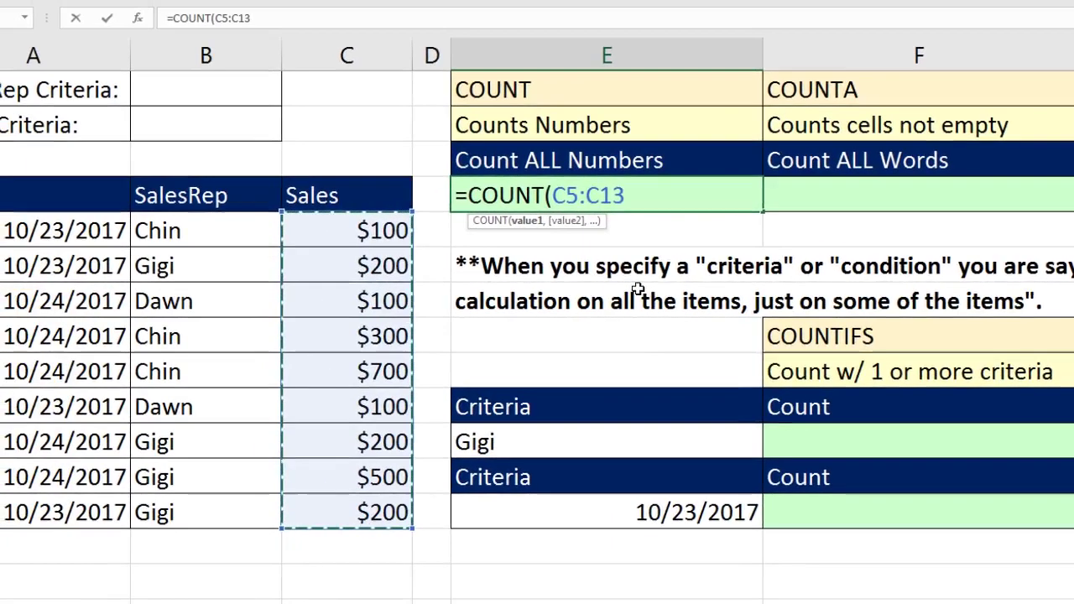
{"action": "type", "text": ")"}
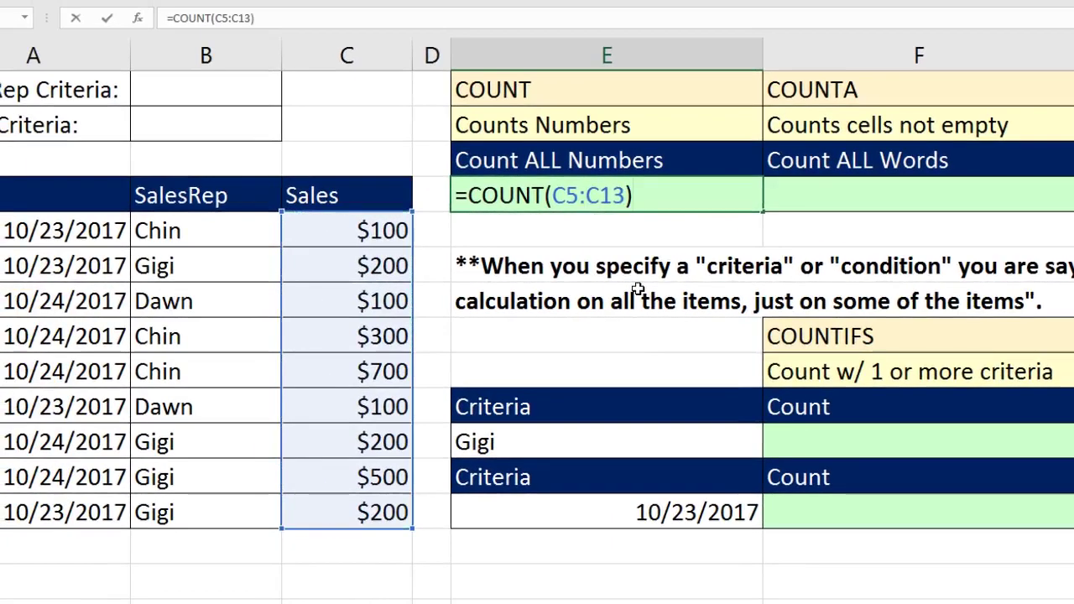
{"action": "key", "text": "ctrl+Return"}
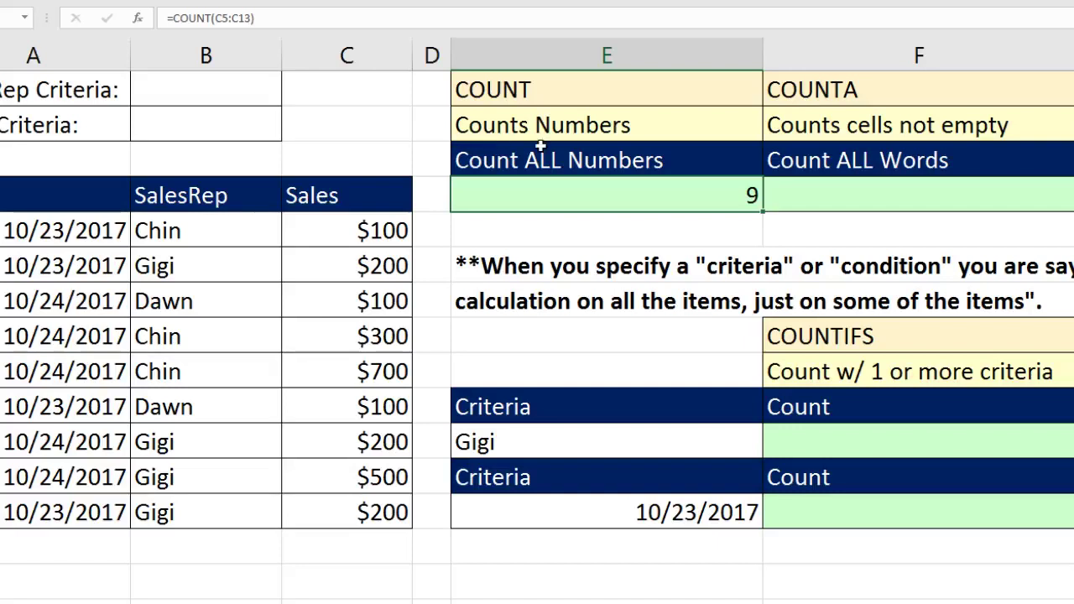
- Test the COUNT formula by entering the text Han in Sales cell C7, and undo that entry
{"action": "left_click", "coordinate": [355, 302]}
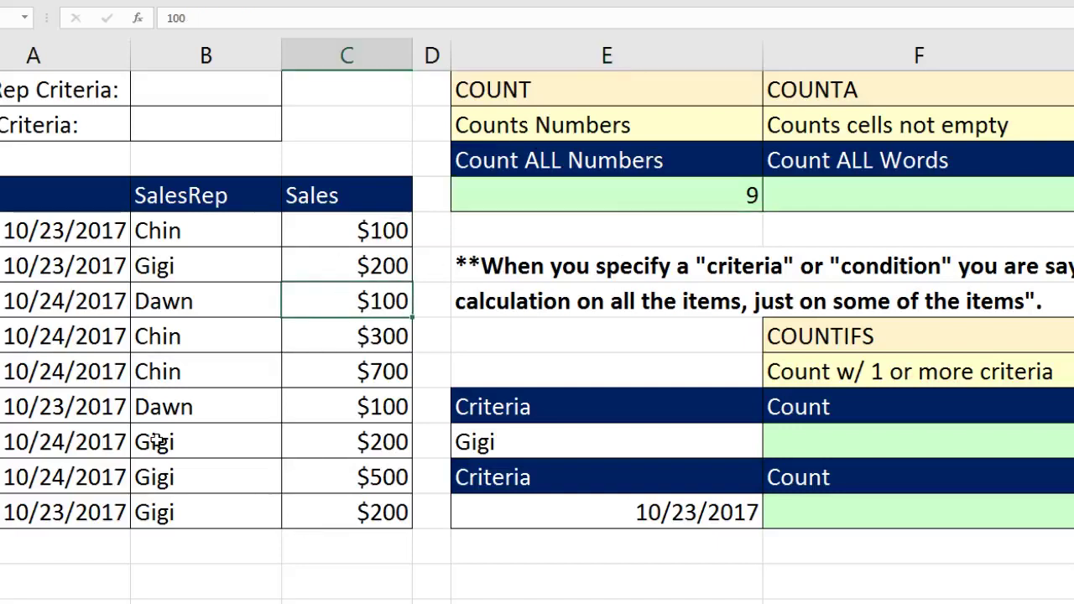
{"action": "type", "text": "Han"}
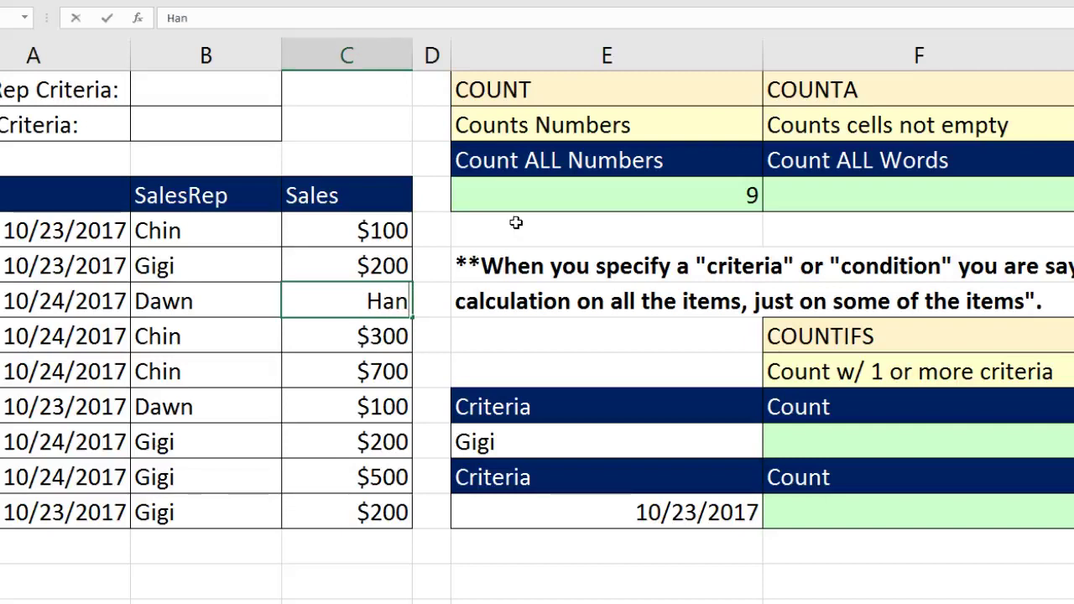
{"action": "key", "text": "Return"}
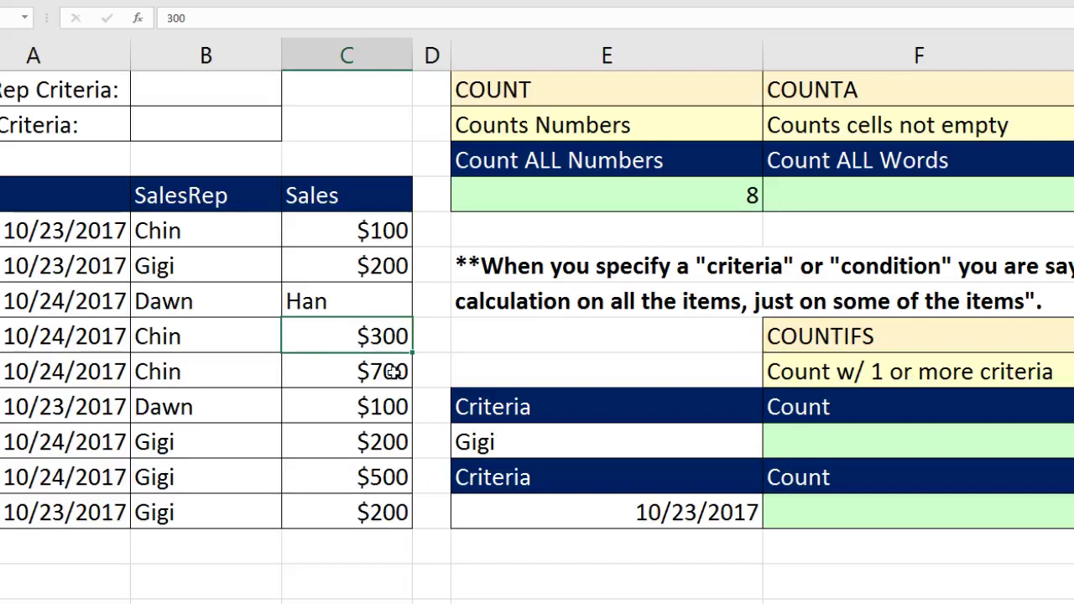
{"action": "key", "text": "ctrl+z"}
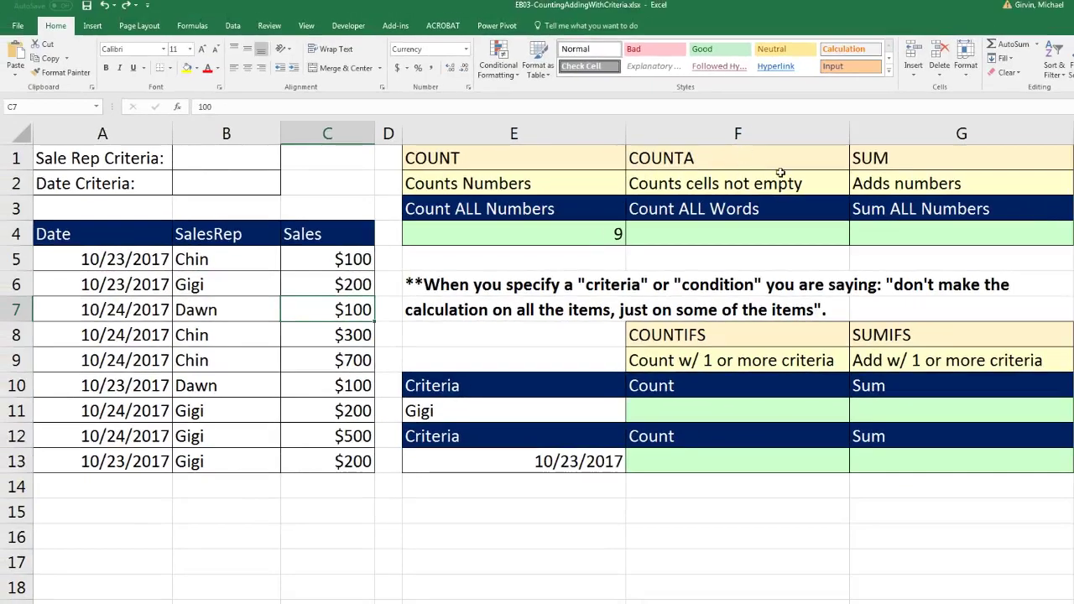
- Enter the formula =COUNTA(B5:B13) in F4 to count the SalesRep words, keeping that cell selected
{"action": "left_click", "coordinate": [690, 238]}
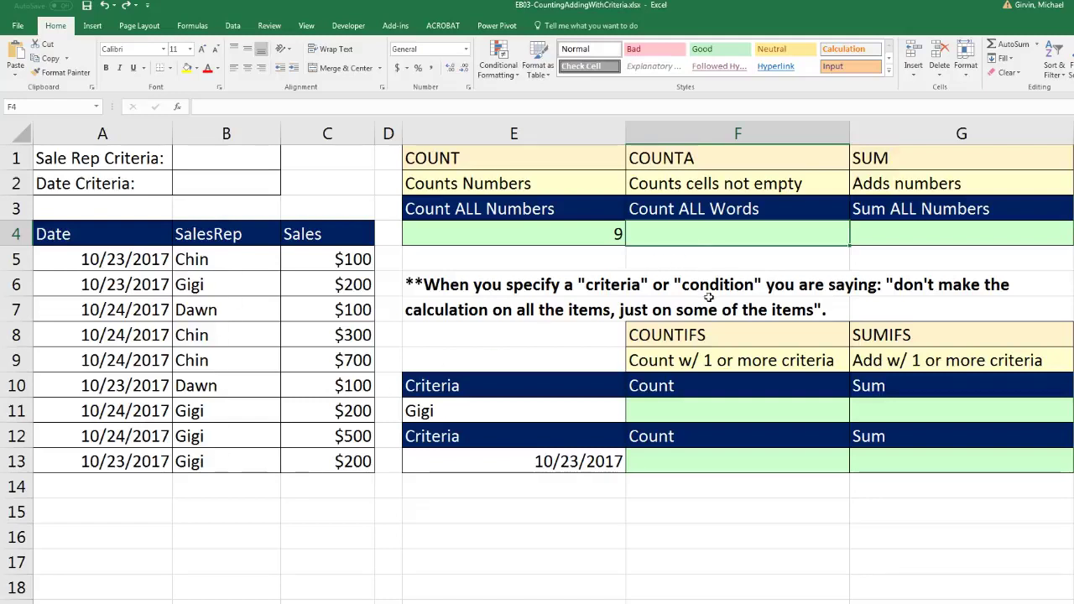
{"action": "type", "text": "=counta"}
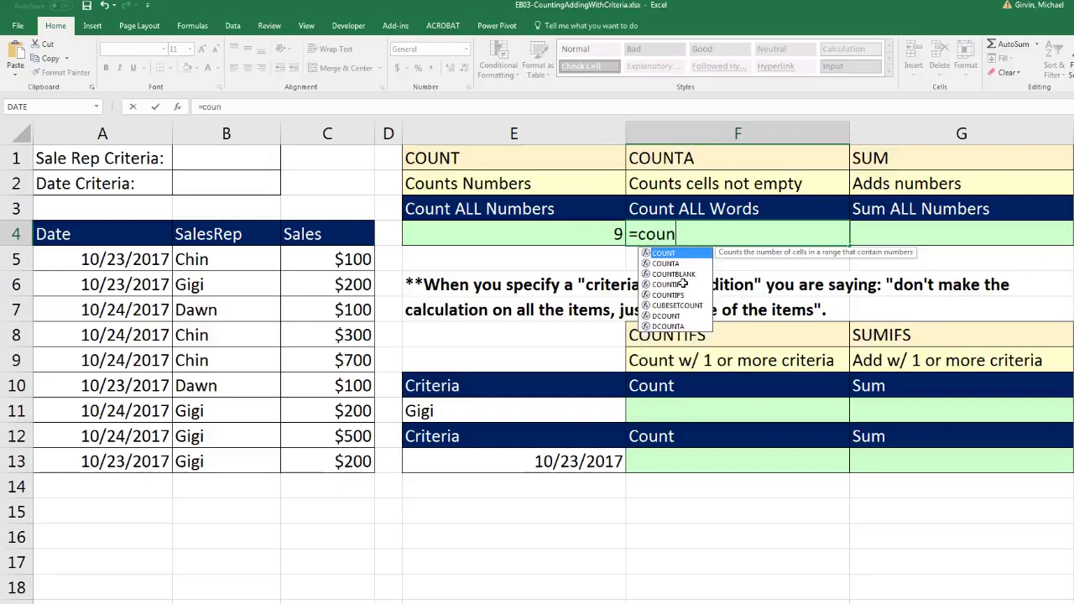
{"action": "key", "text": "Tab"}
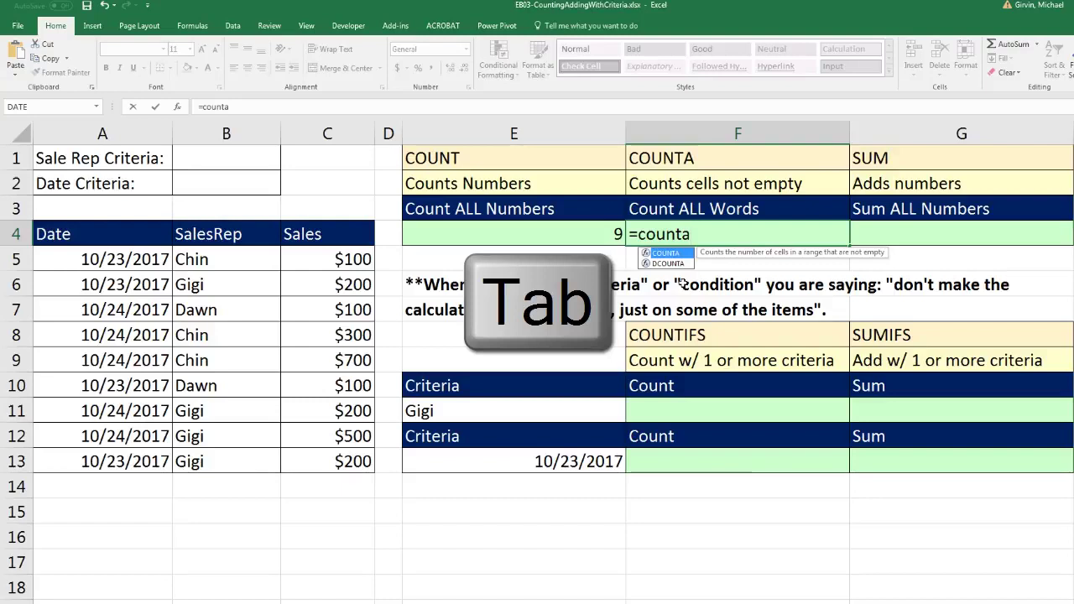
{"action": "key", "text": "Tab"}
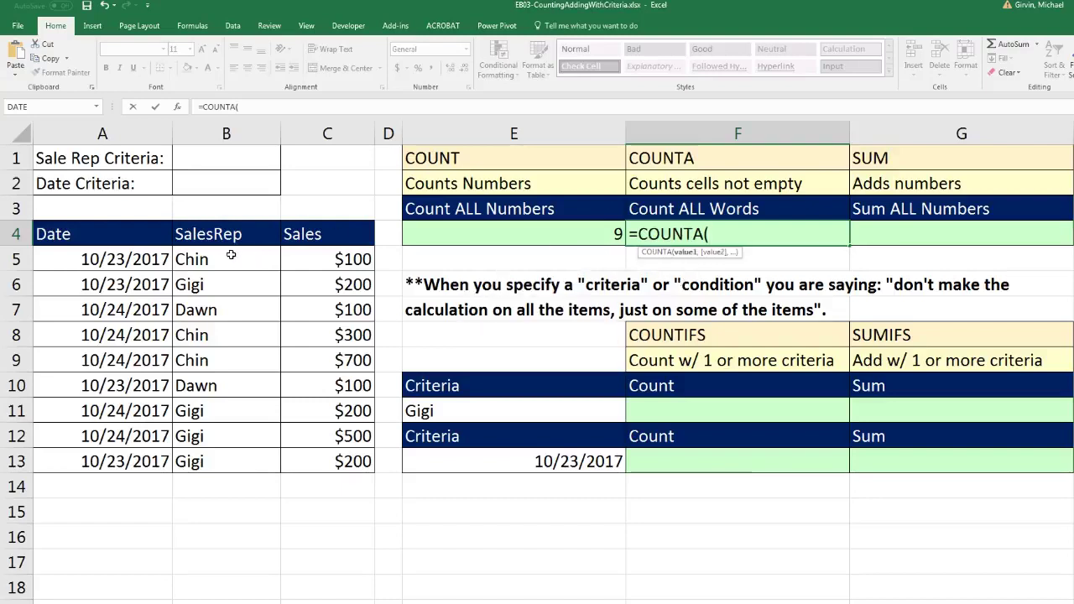
{"action": "left_click_drag", "start_coordinate": [221, 257], "coordinate": [223, 463]}
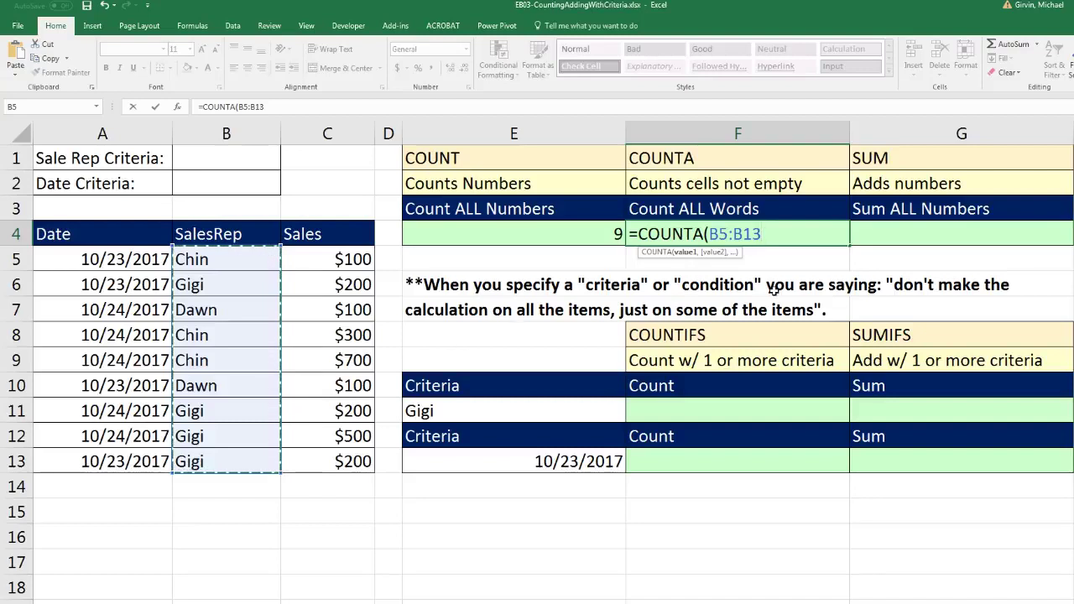
{"action": "type", "text": ")"}
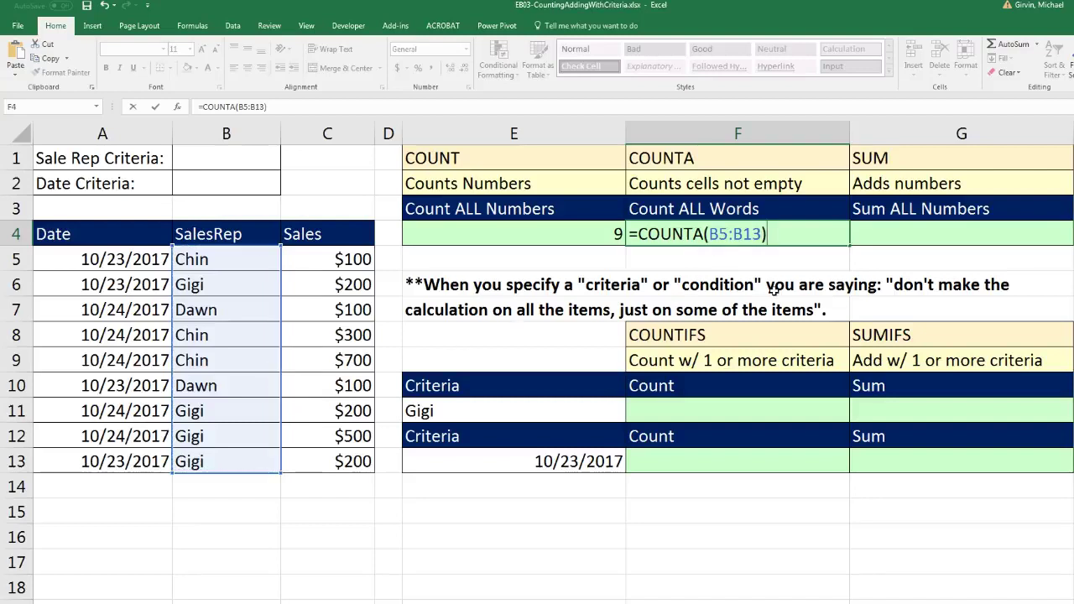
{"action": "key", "text": "ctrl+Return"}
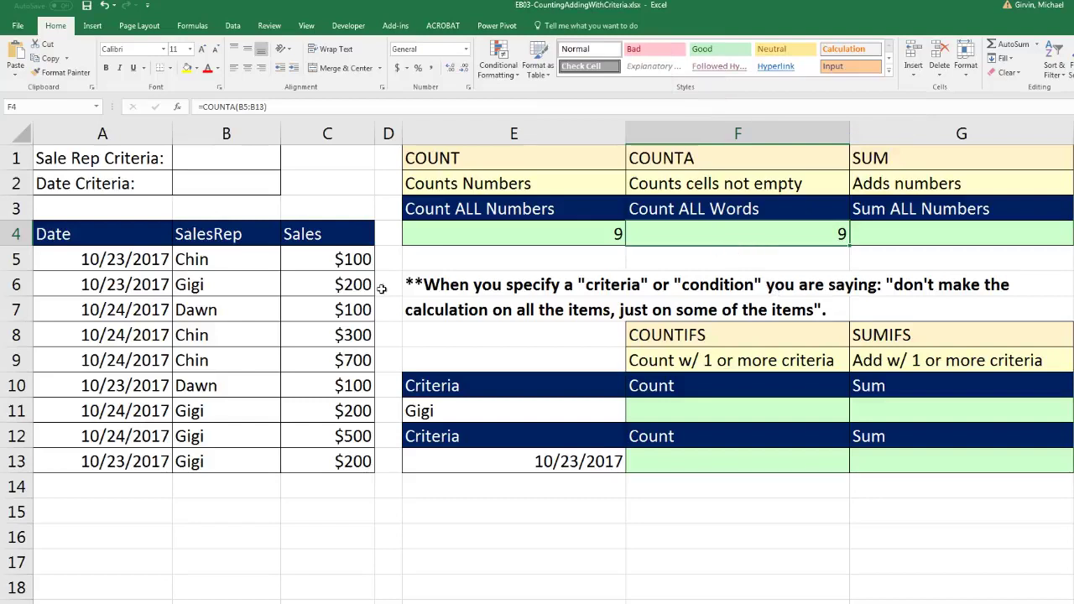
- Test the COUNTA formula by entering 100 in SalesRep cell B6 and clearing the cell, and undo both changes
{"action": "left_click", "coordinate": [224, 288]}
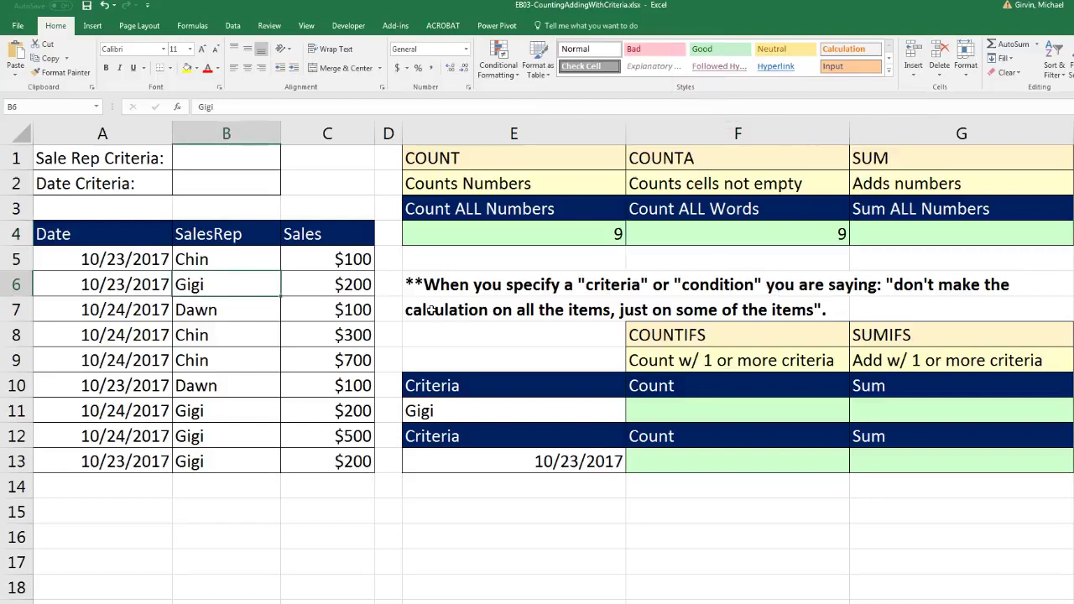
{"action": "type", "text": "100"}
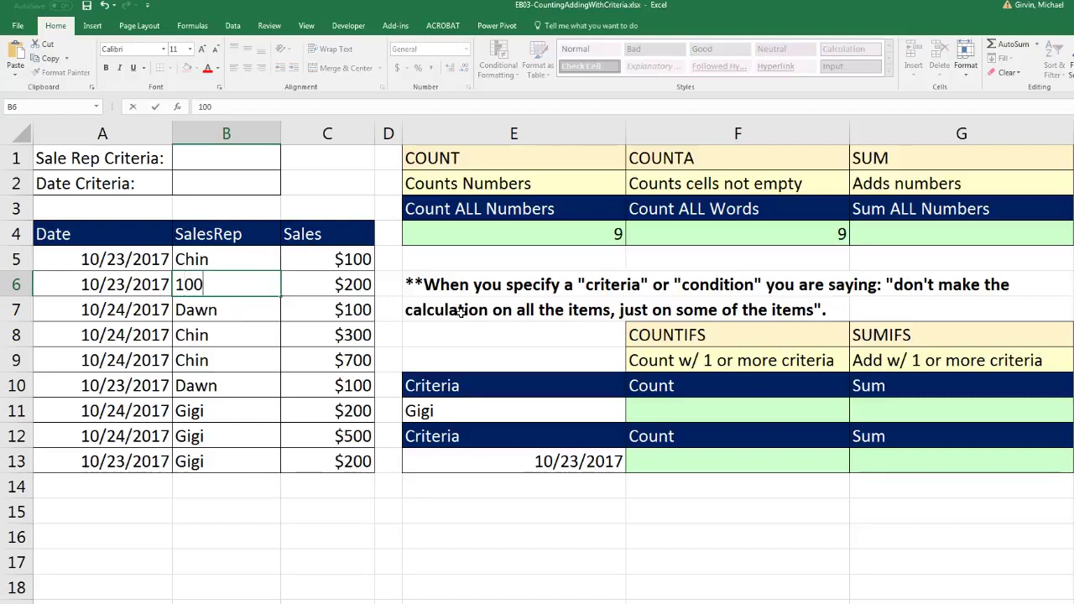
{"action": "key", "text": "ctrl+Return"}
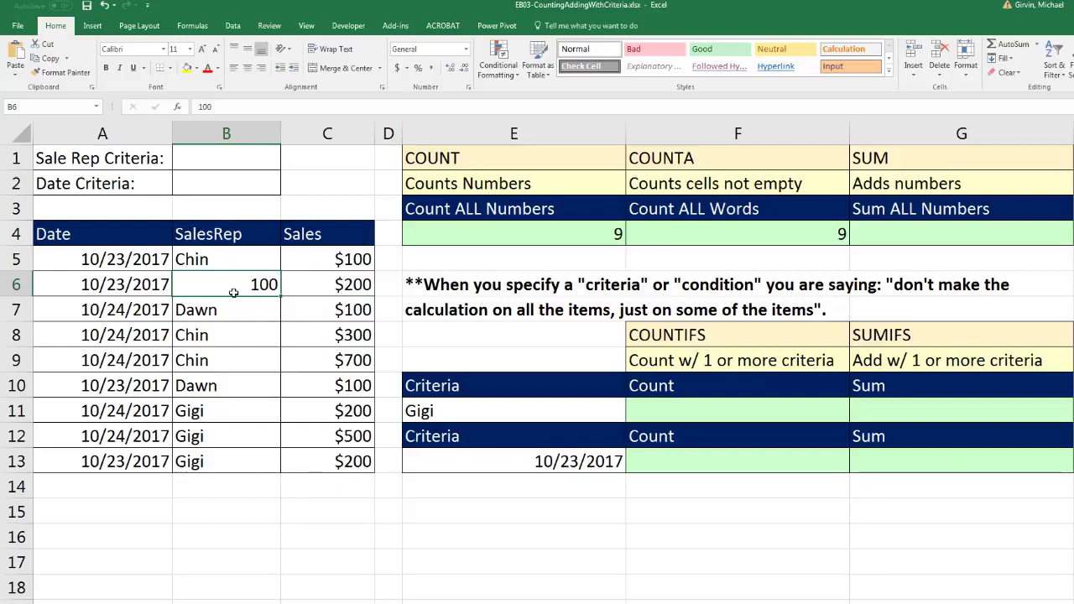
{"action": "key", "text": "Delete"}
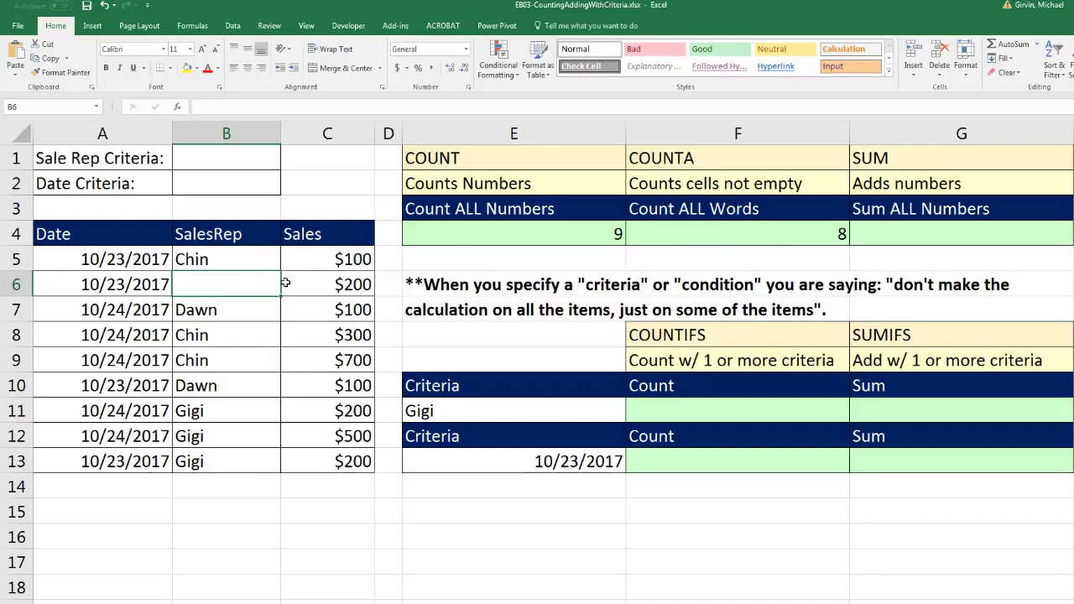
{"action": "key", "text": "ctrl+z"}
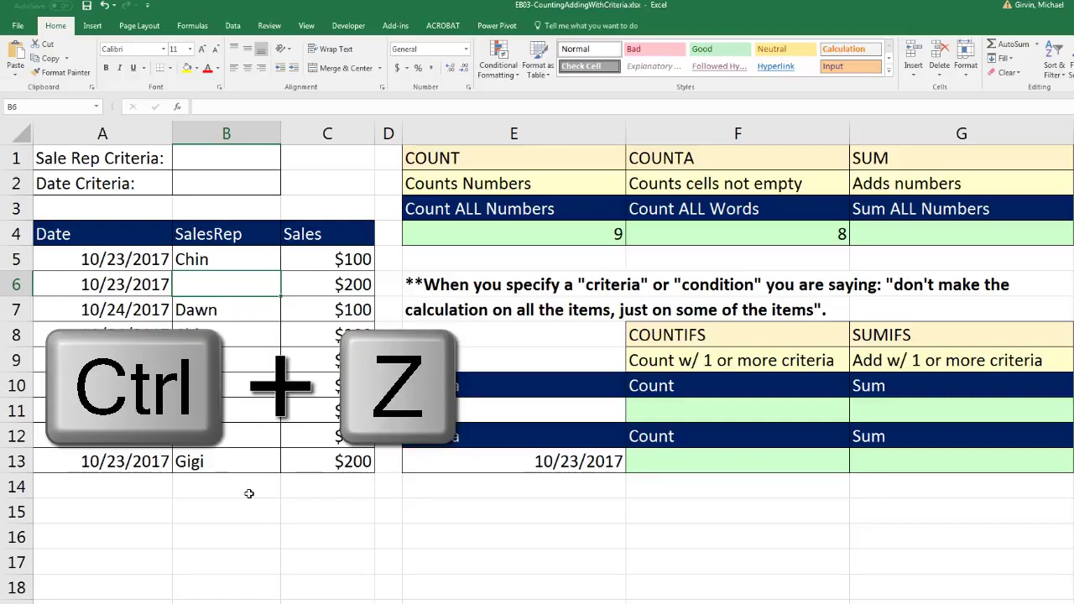
{"action": "key", "text": "ctrl+z"}
{"action": "key", "text": "ctrl+z"}
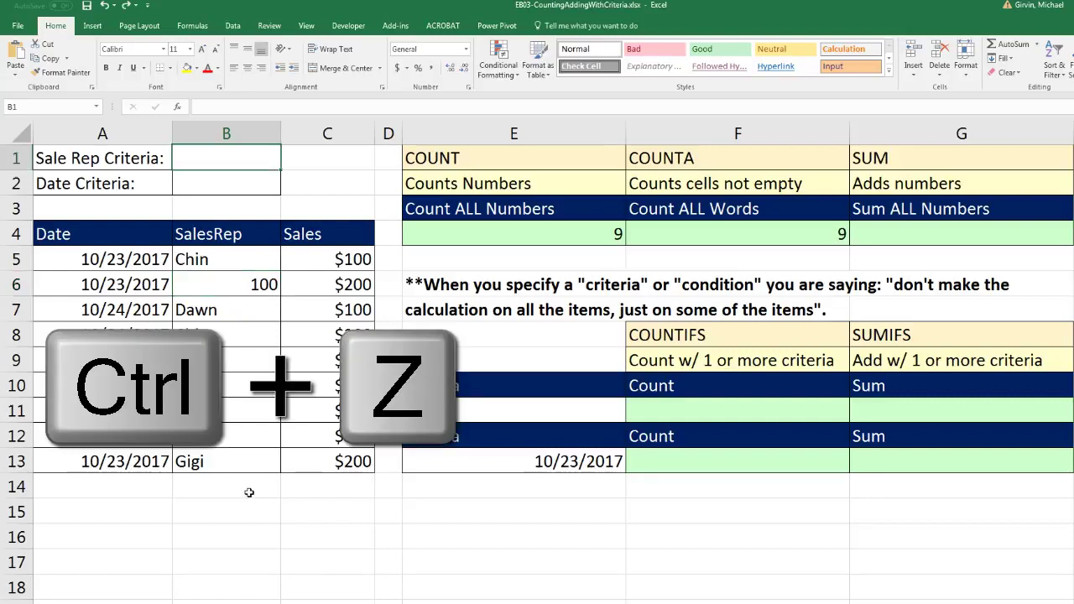
{"action": "key", "text": "ctrl+z"}
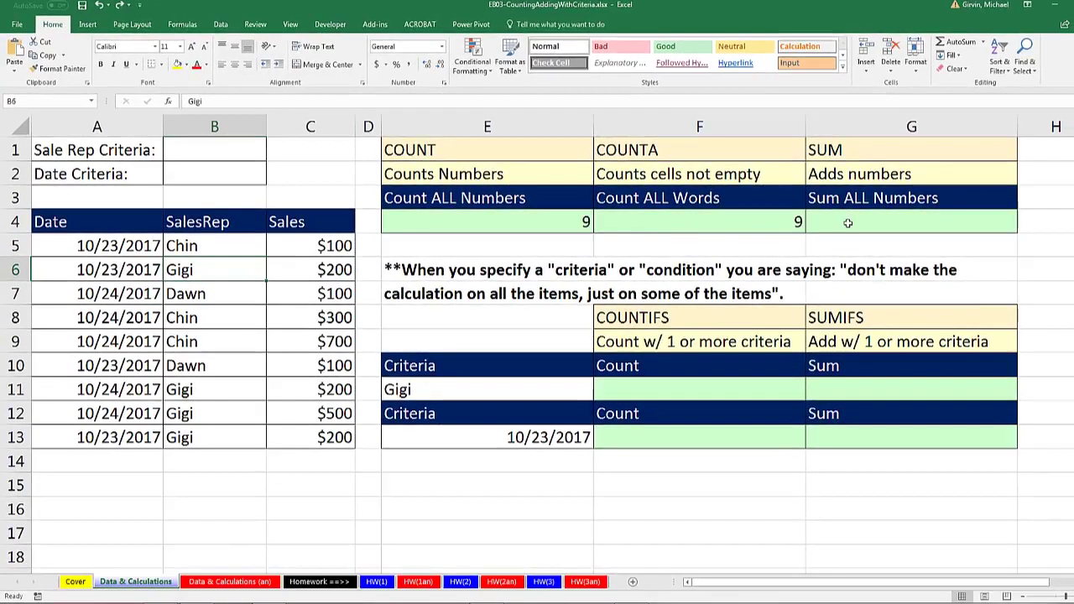
- Enter the formula =SUM(C5:C13) in G4 to add all Sales numbers, keeping that cell selected
{"action": "left_click", "coordinate": [848, 223]}
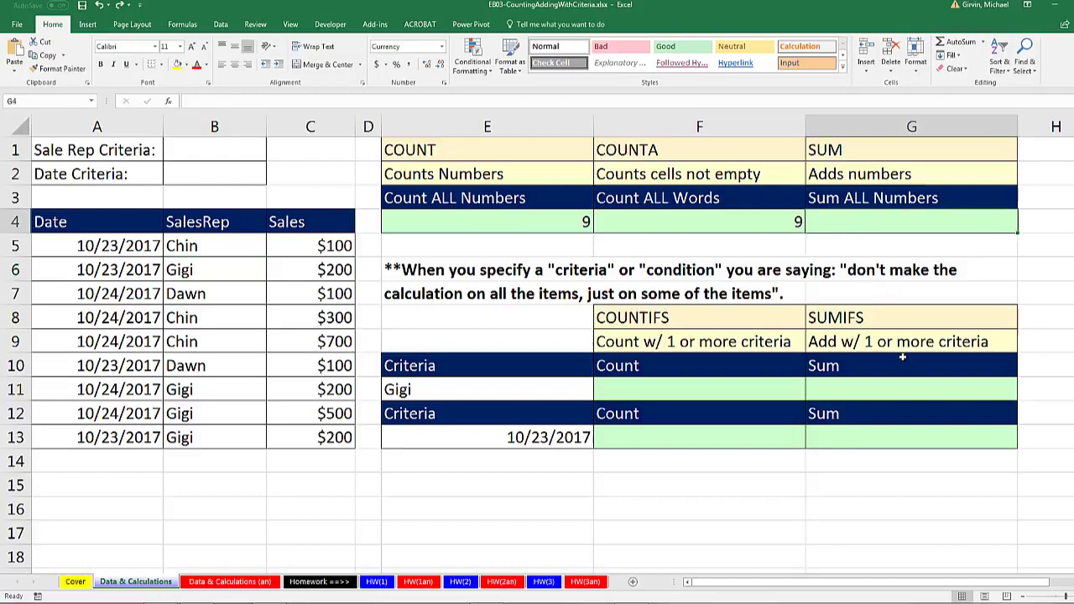
{"action": "key", "text": "alt+equal"}
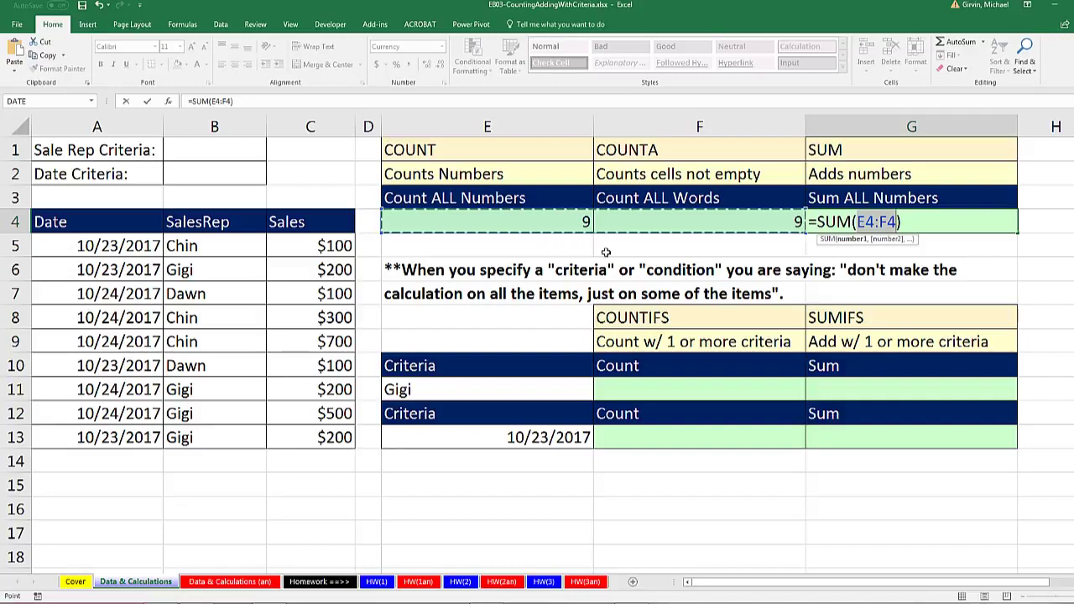
{"action": "left_click_drag", "start_coordinate": [499, 243], "coordinate": [504, 294]}
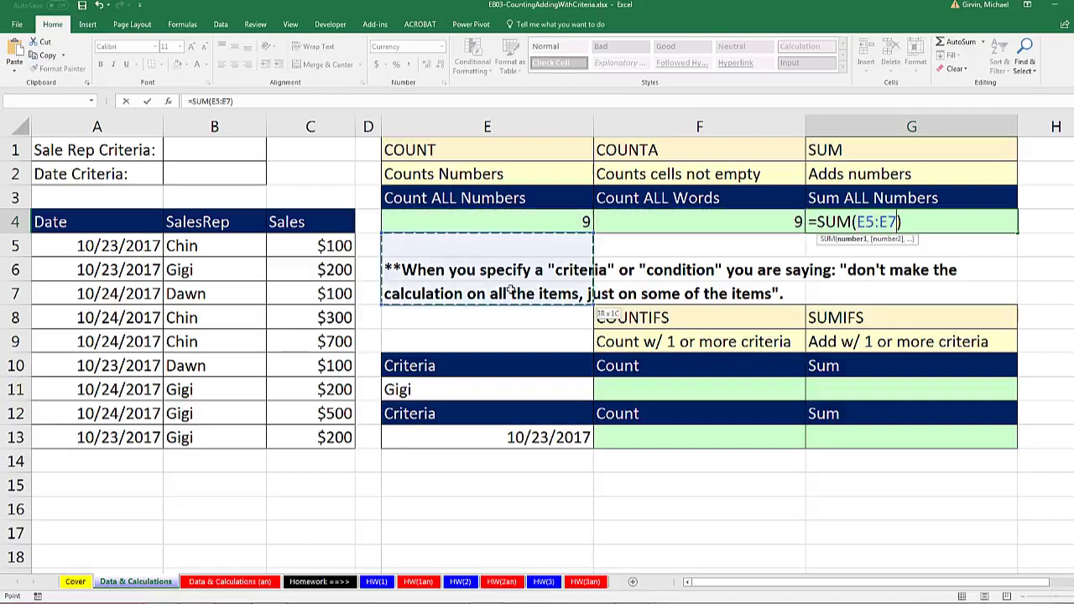
{"action": "left_click_drag", "start_coordinate": [329, 181], "coordinate": [299, 439]}
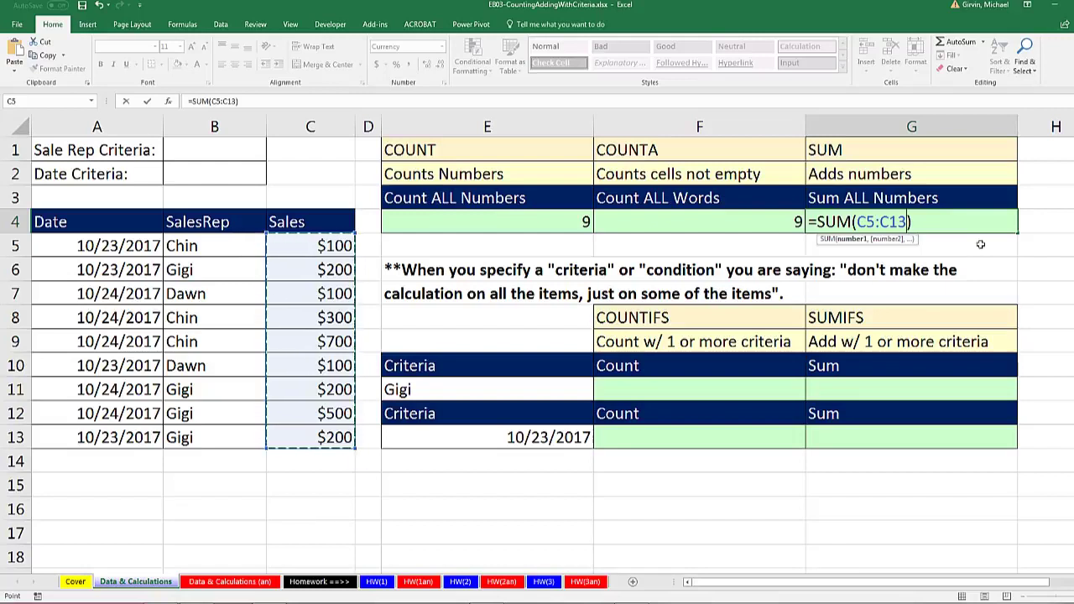
{"action": "key", "text": "ctrl+Return"}
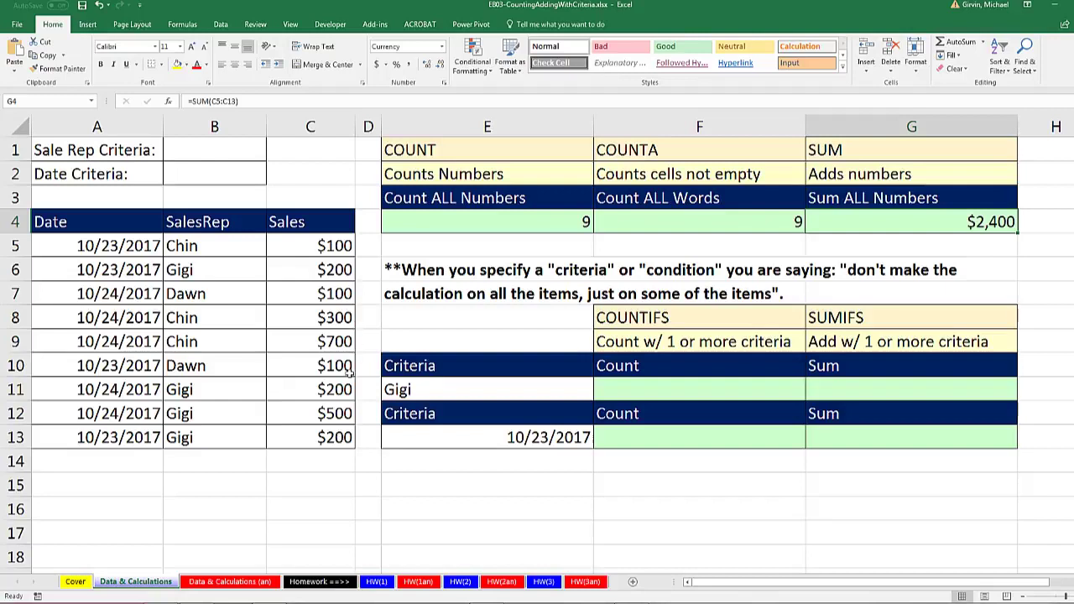
- Enter the sales rep name from E11 as the Sale Rep Criteria in B1
{"action": "left_click", "coordinate": [318, 483]}
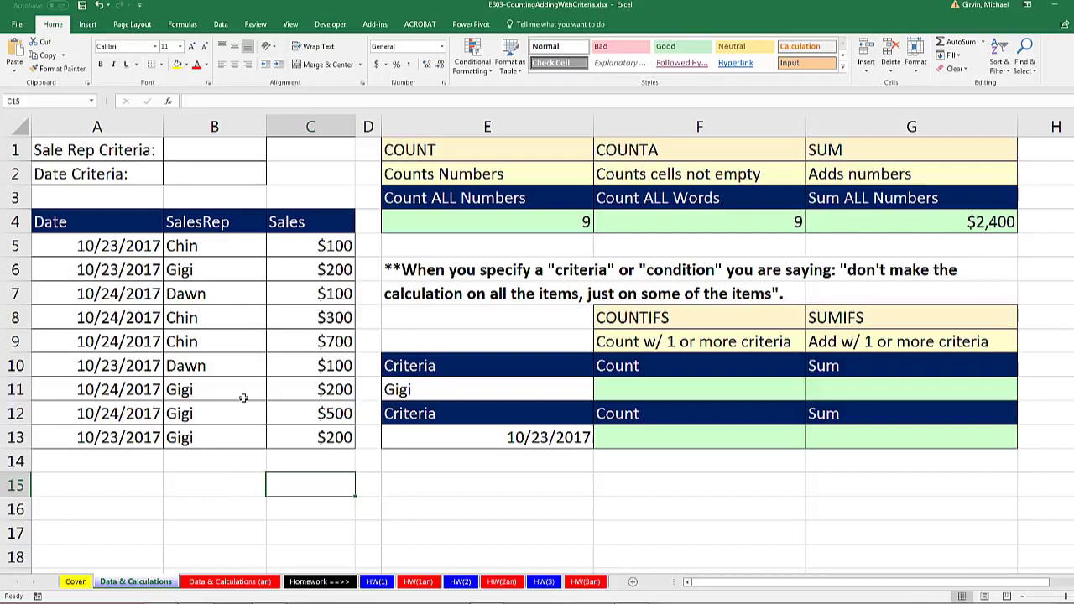
{"action": "left_click", "coordinate": [197, 151]}
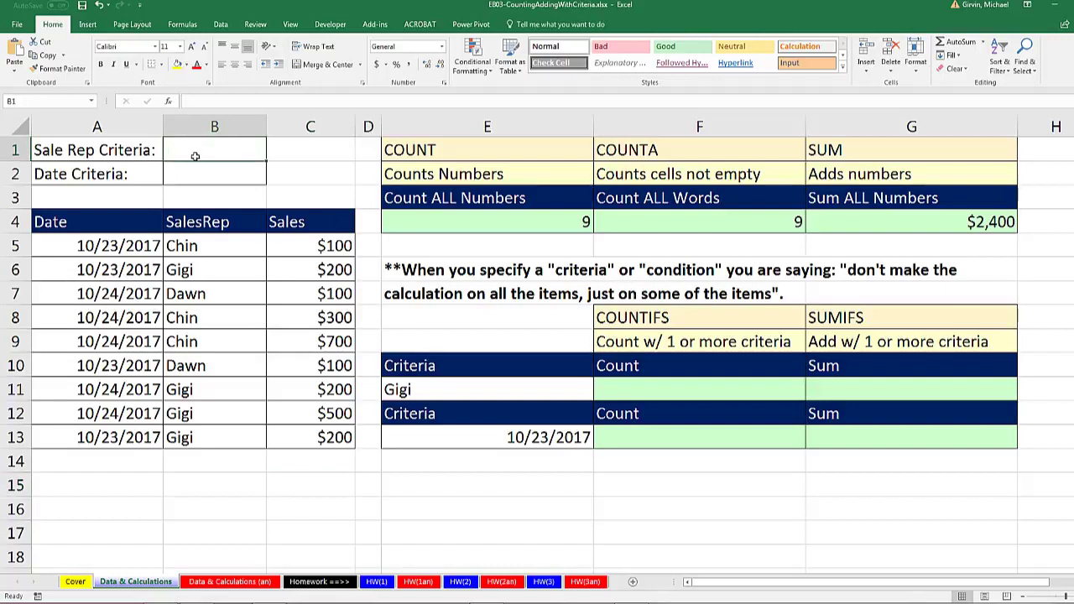
{"action": "type", "text": "Gig"}
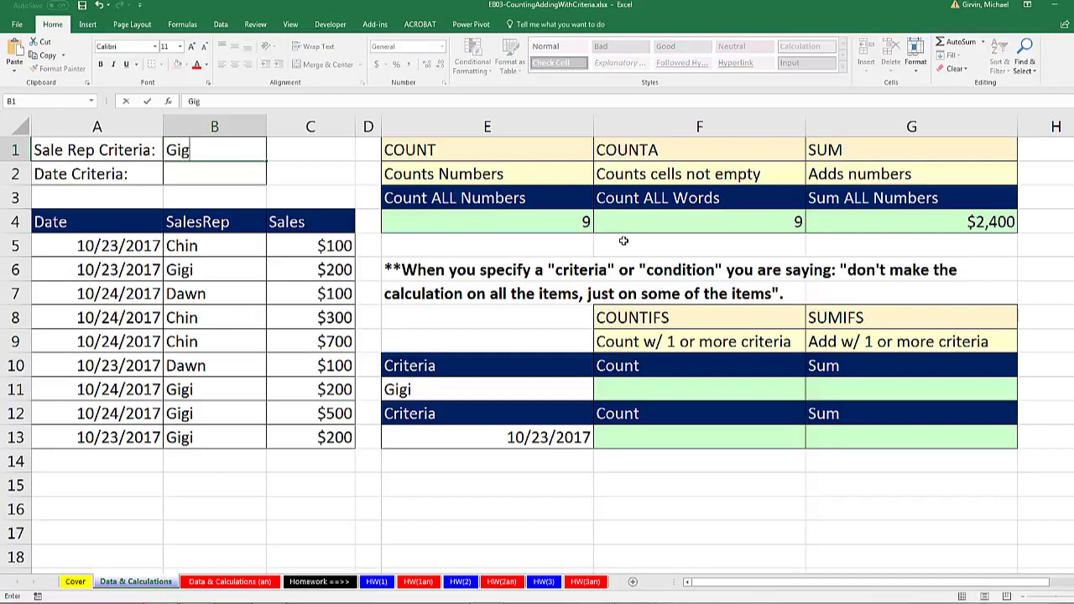
{"action": "key", "text": "Return"}
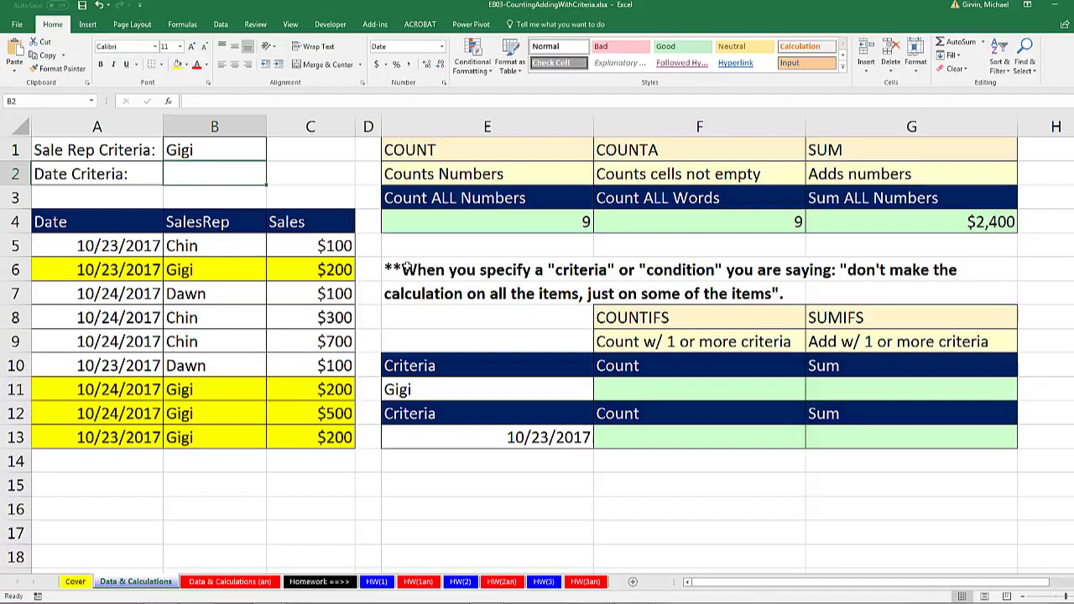
- Compare all Sales amounts in C5:C13 with the highlighted amounts in C6 and C11:C13, and inspect the SalesRep range B5:B13
{"action": "left_click", "coordinate": [320, 480]}
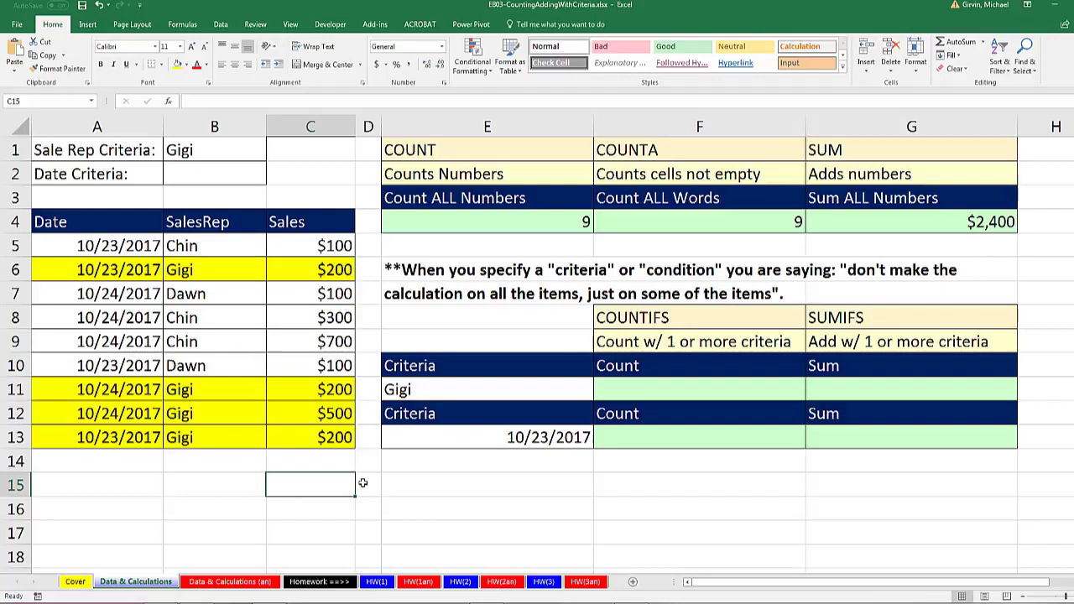
{"action": "left_click_drag", "start_coordinate": [311, 244], "coordinate": [319, 424]}
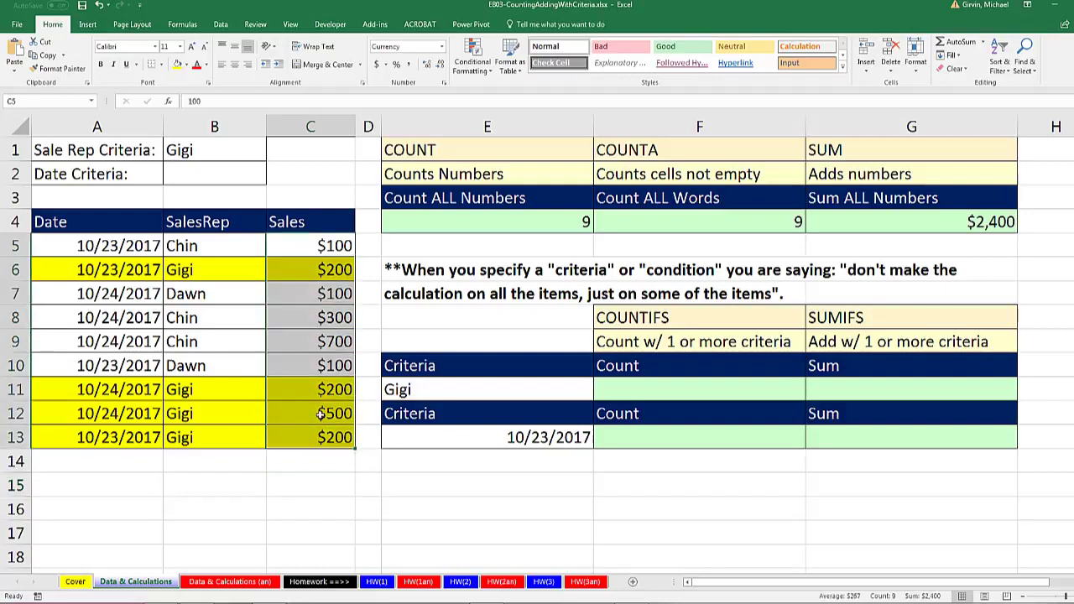
{"action": "left_click", "coordinate": [309, 273]}
{"action": "left_click_drag", "start_coordinate": [311, 389], "coordinate": [321, 439]}
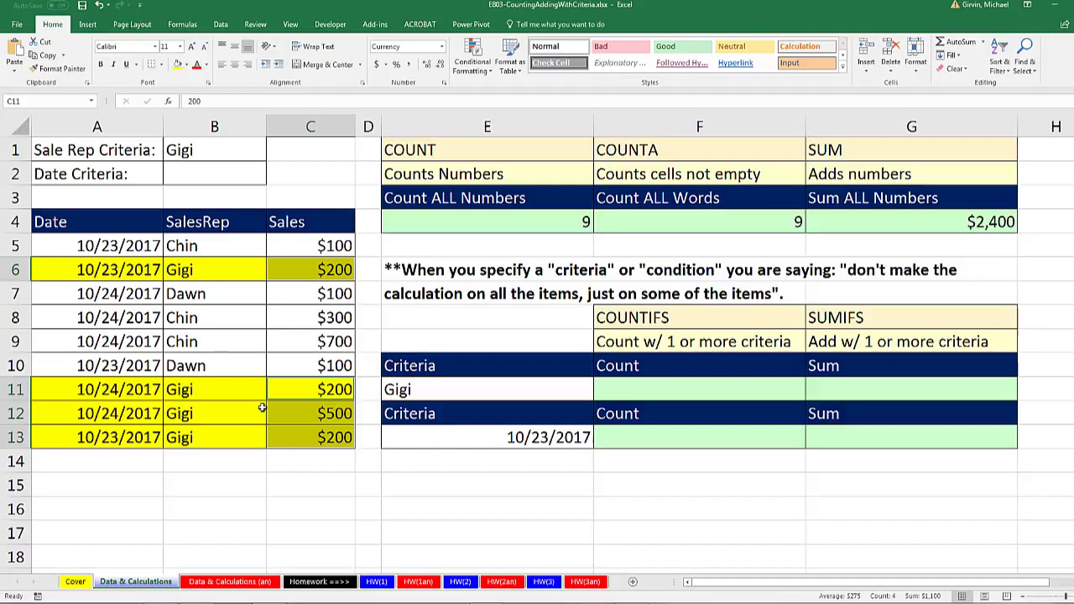
{"action": "left_click_drag", "start_coordinate": [189, 245], "coordinate": [192, 439]}
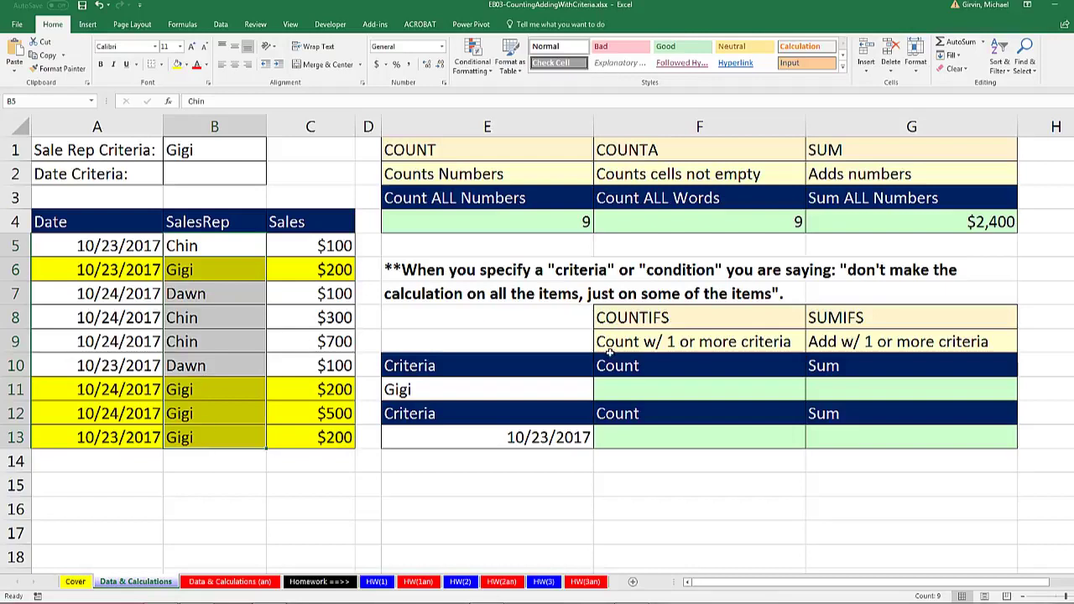
- Begin a COUNTIFS formula in F11 for counting the rows that match the sales rep criterion
{"action": "left_click", "coordinate": [622, 390]}
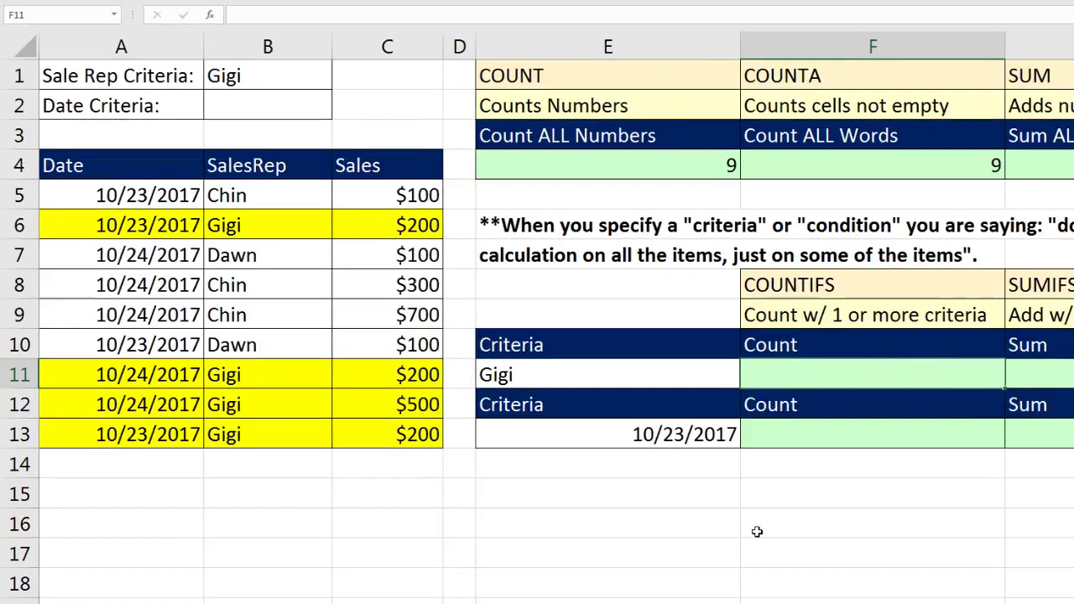
{"action": "type", "text": "=count"}
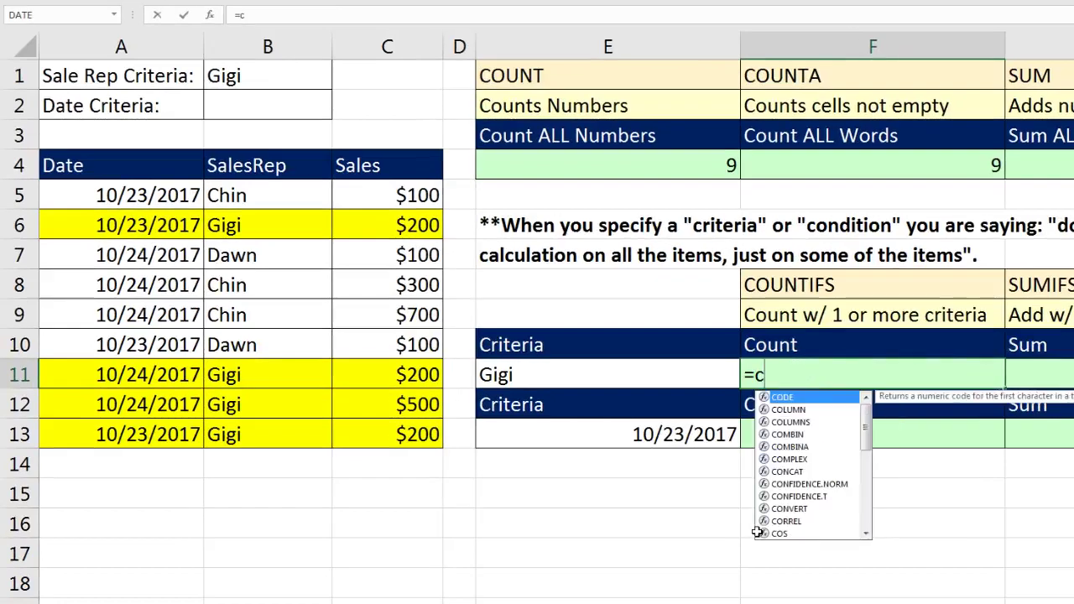
{"action": "type", "text": "i"}
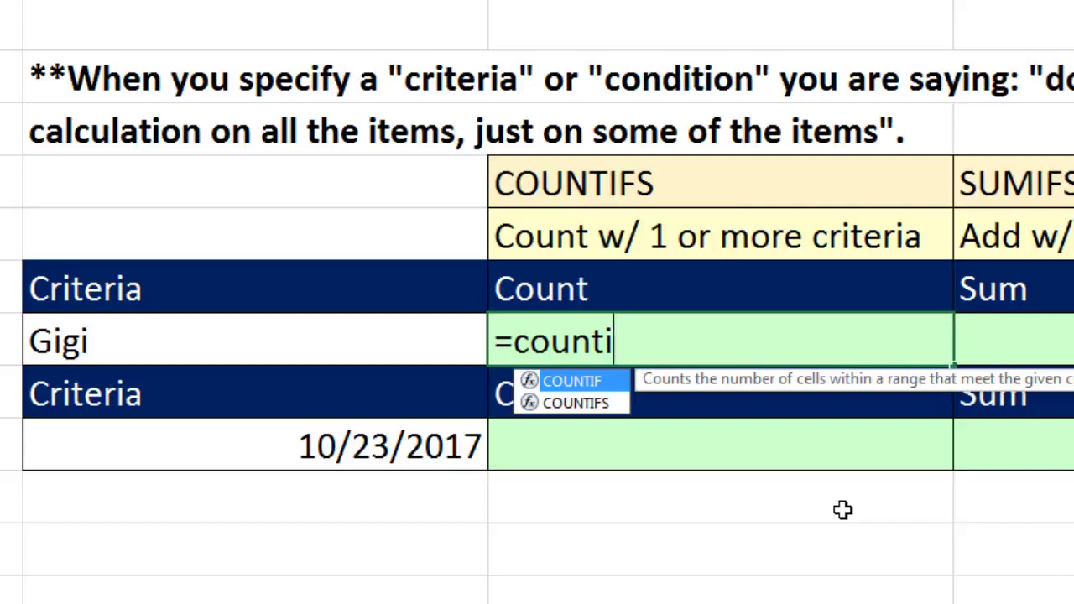
{"action": "key", "text": "Down"}
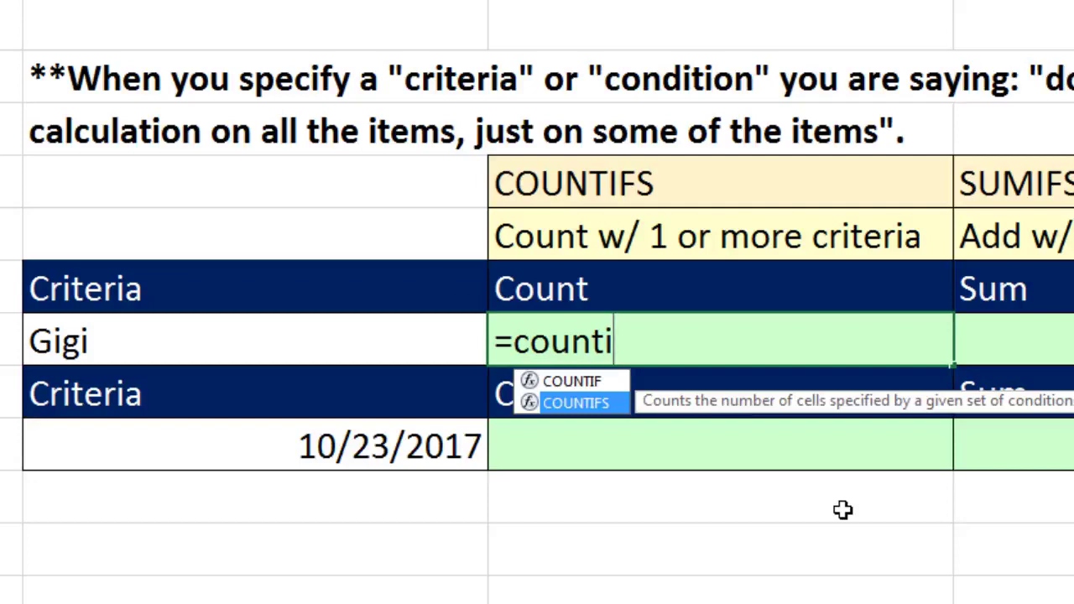
{"action": "key", "text": "Tab"}
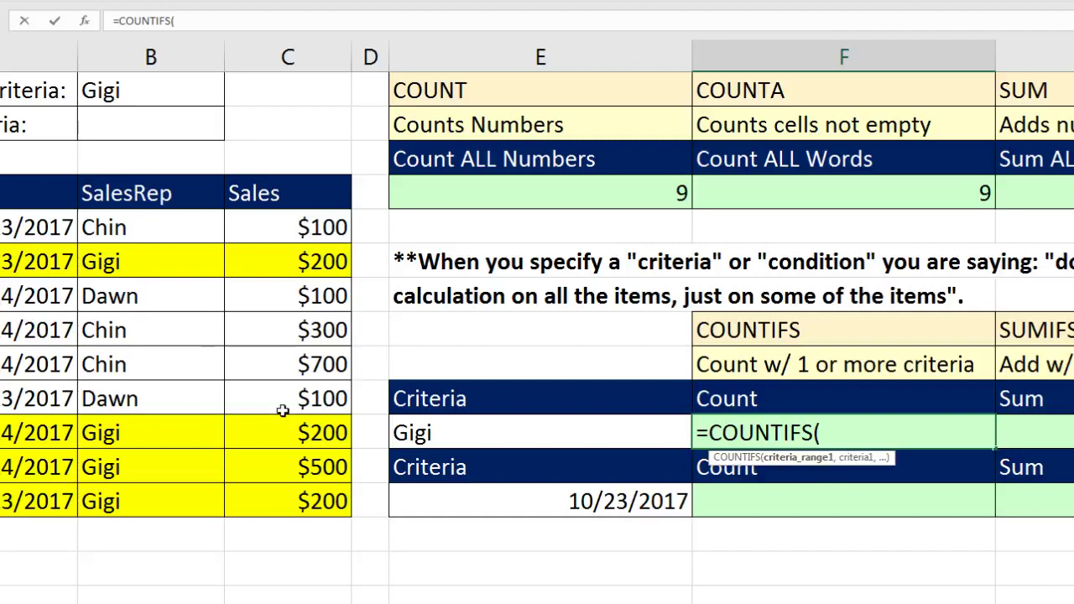
- Complete the F11 formula as =COUNTIFS(B5:B13,E11) to count the rows matching the sales rep criterion, keeping that cell selected
{"action": "left_click", "coordinate": [126, 238]}
{"action": "left_click_drag", "start_coordinate": [126, 238], "coordinate": [142, 489]}
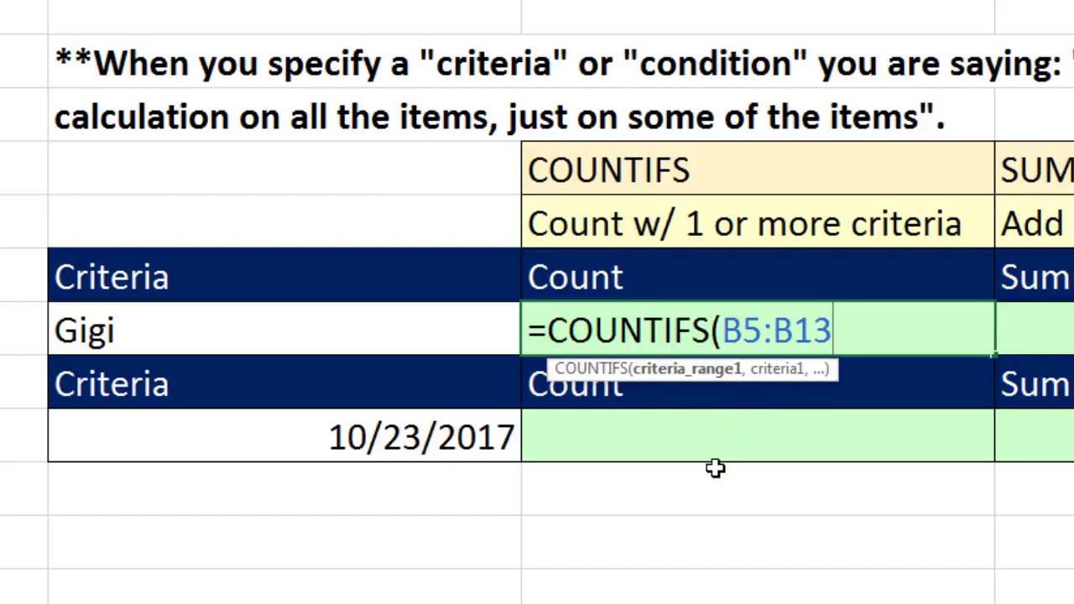
{"action": "type", "text": ","}
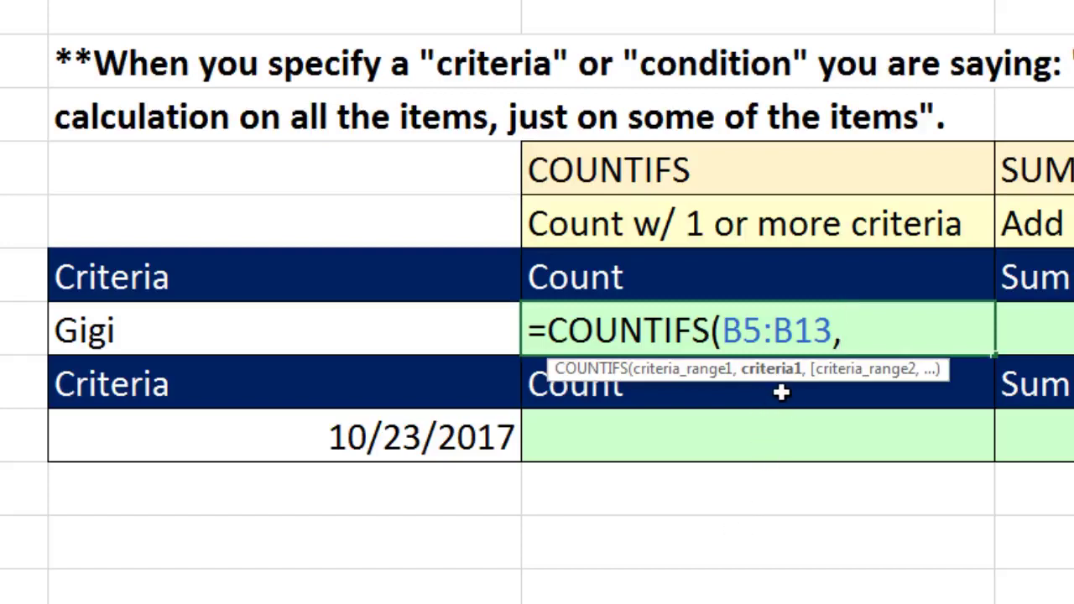
{"action": "left_click", "coordinate": [333, 336]}
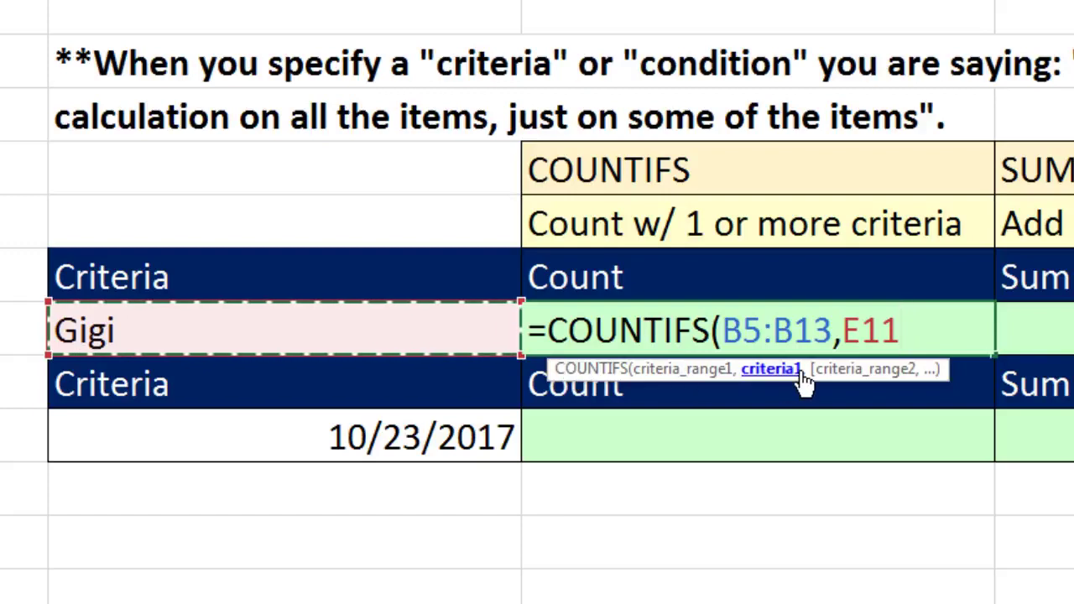
{"action": "left_click", "coordinate": [668, 382]}
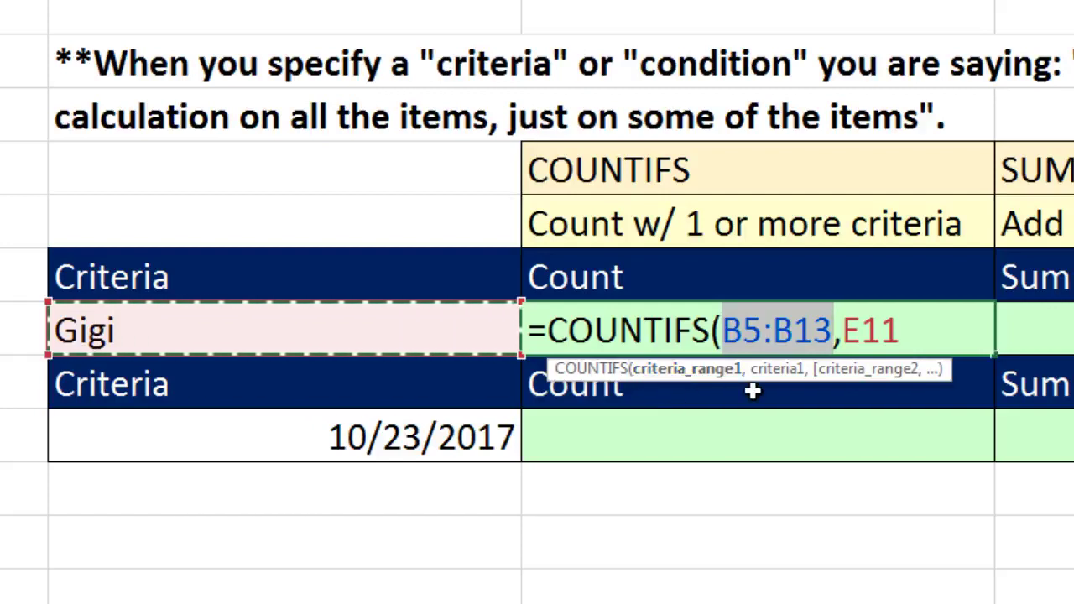
{"action": "left_click", "coordinate": [784, 382]}
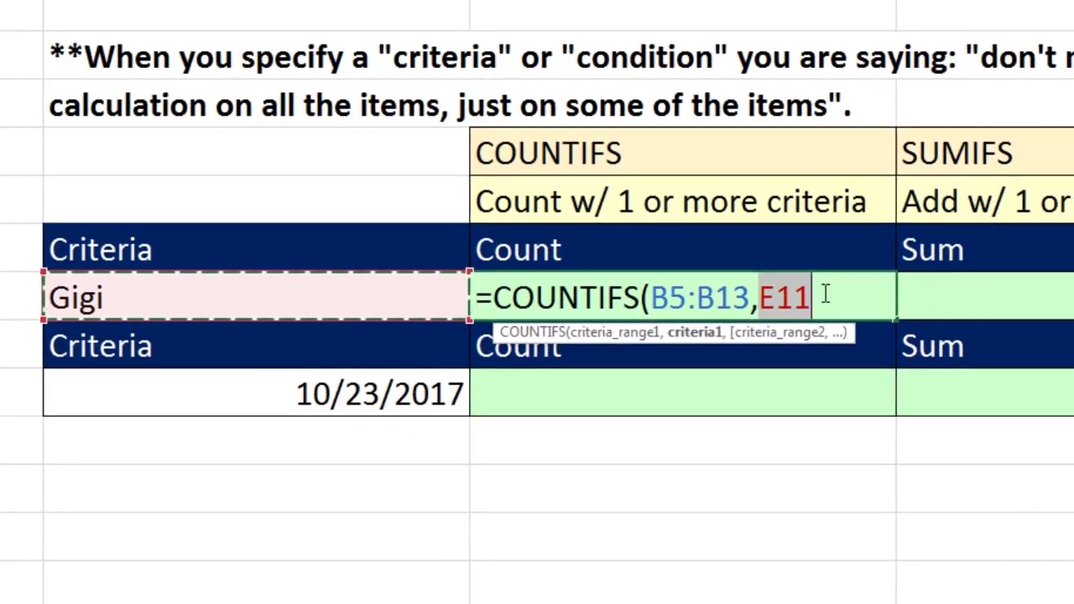
{"action": "left_click", "coordinate": [826, 294]}
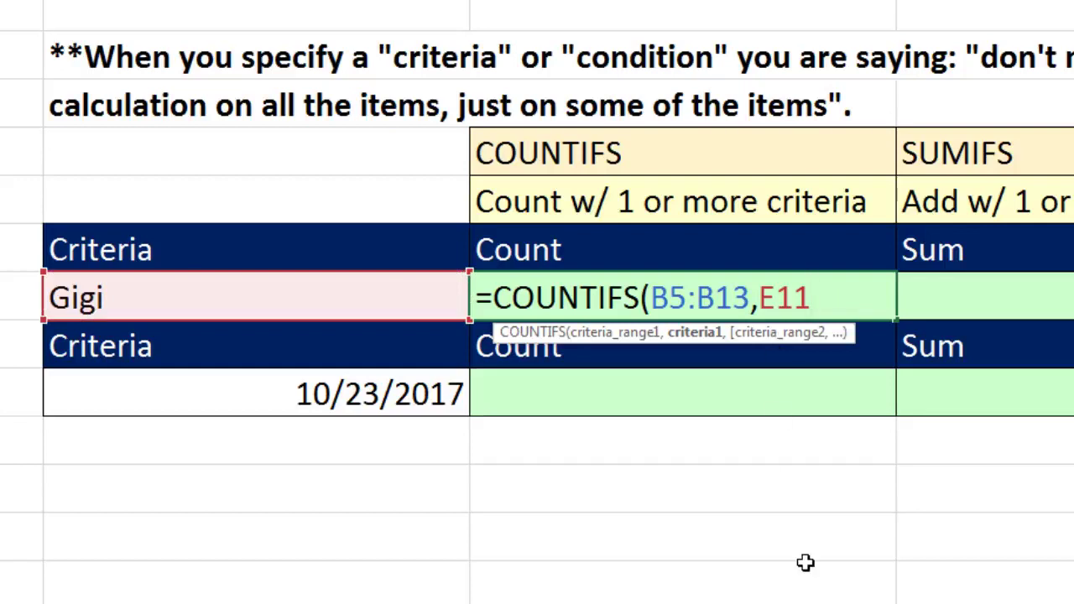
{"action": "type", "text": ")"}
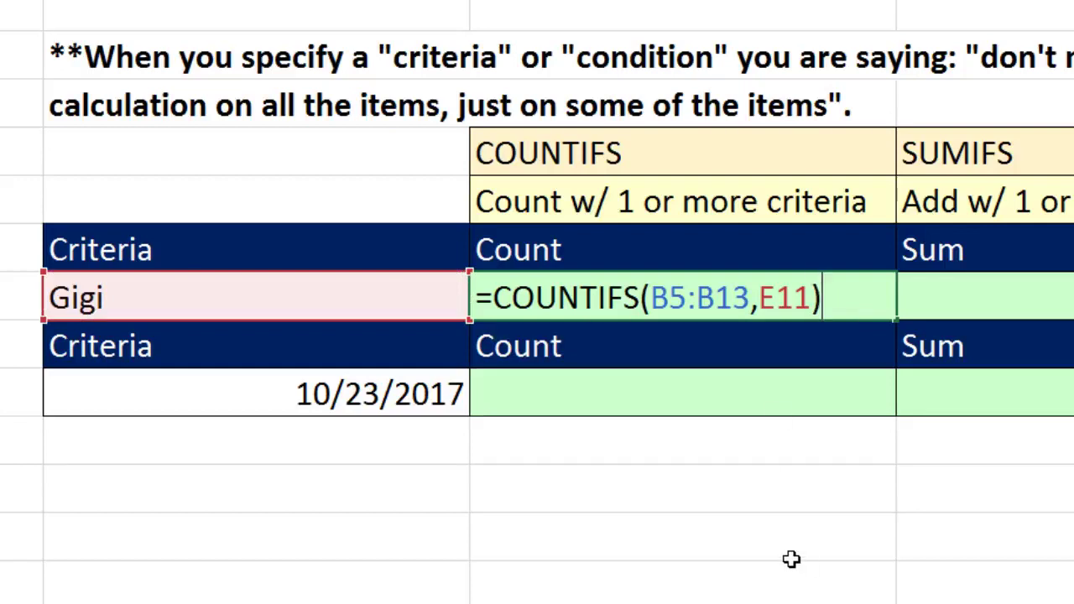
{"action": "key", "text": "ctrl+Return"}
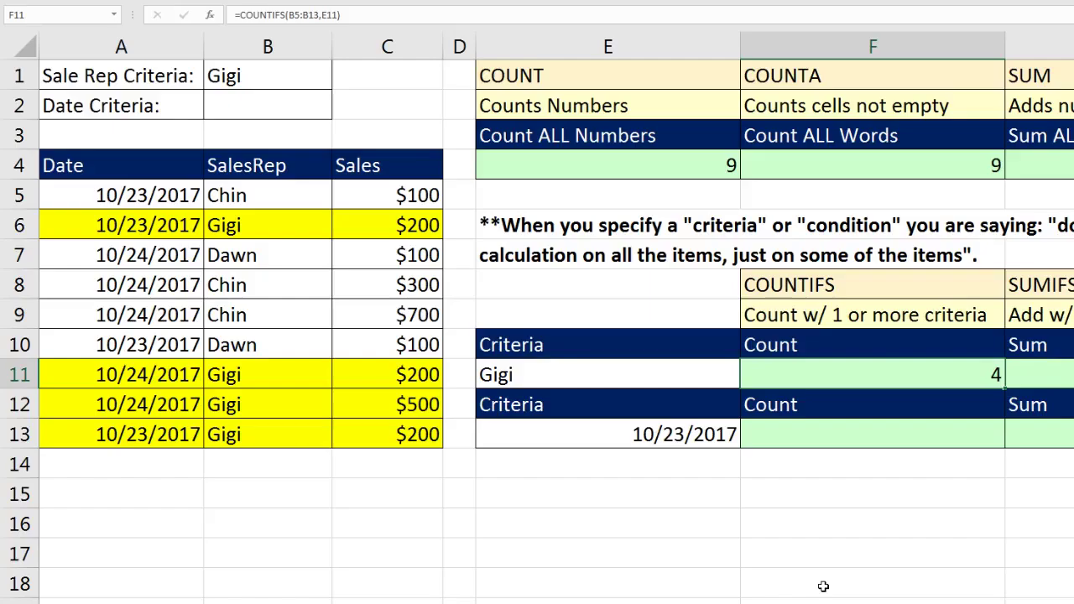
- Test the COUNTIFS formula by entering the sales rep name from E11 in B7, including a version with a trailing space
{"action": "left_click", "coordinate": [285, 257]}
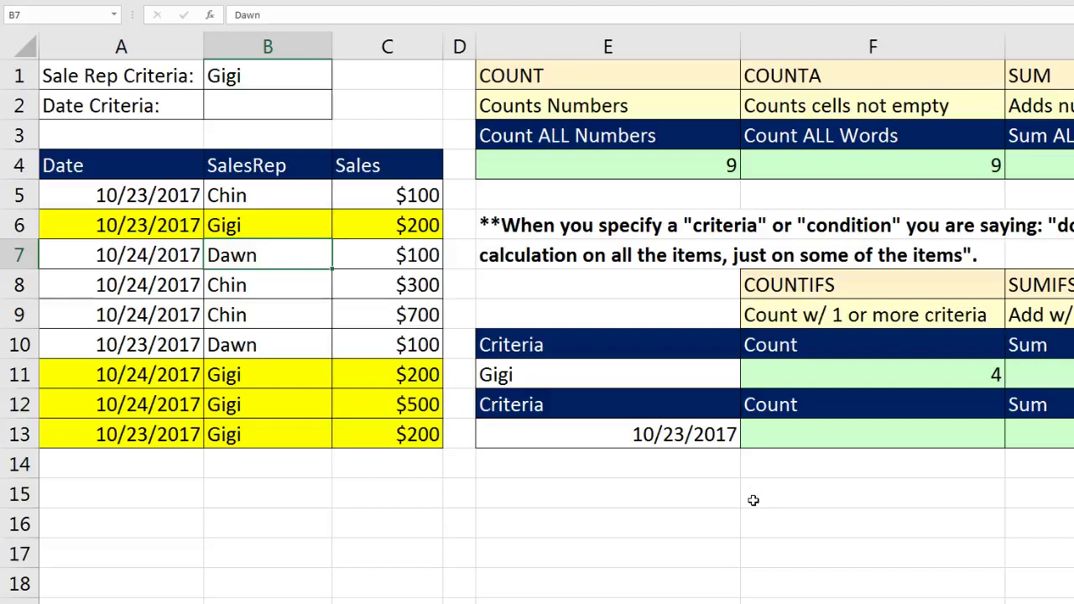
{"action": "type", "text": "Gigi"}
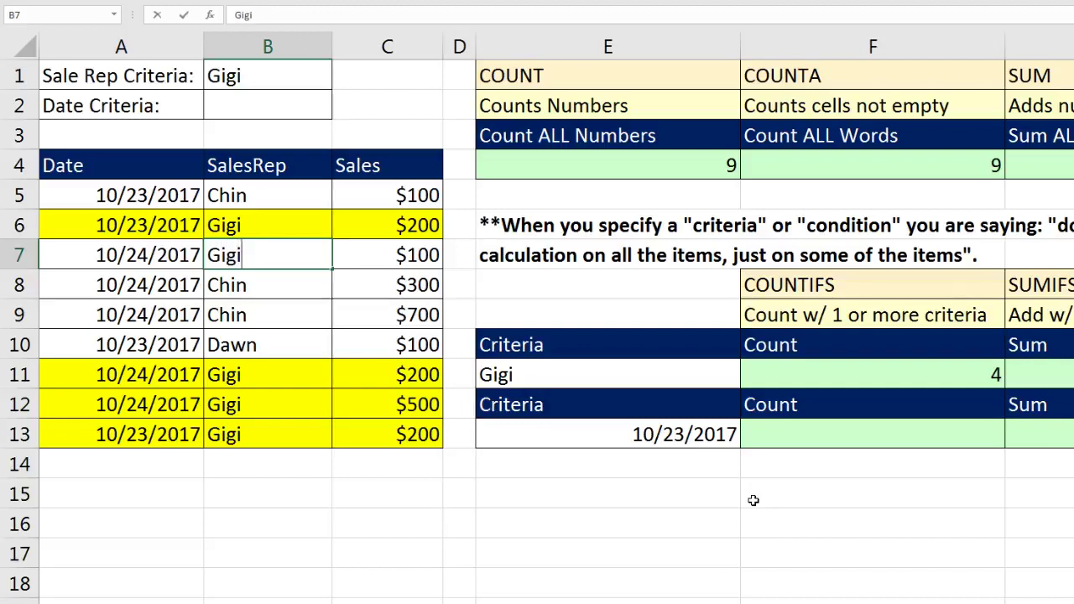
{"action": "key", "text": "ctrl+Return"}
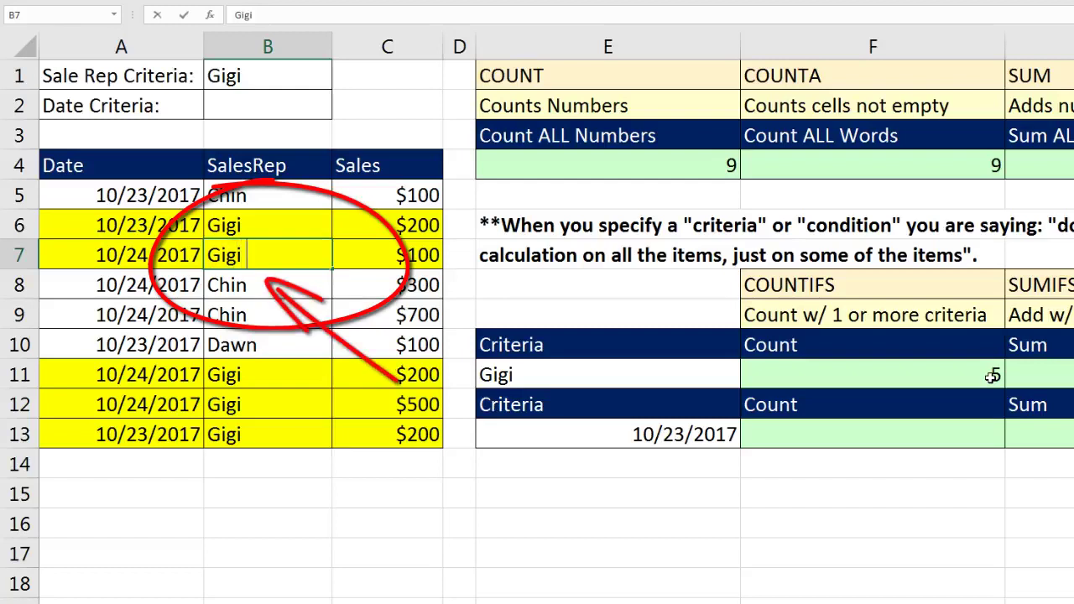
{"action": "key", "text": "Return"}
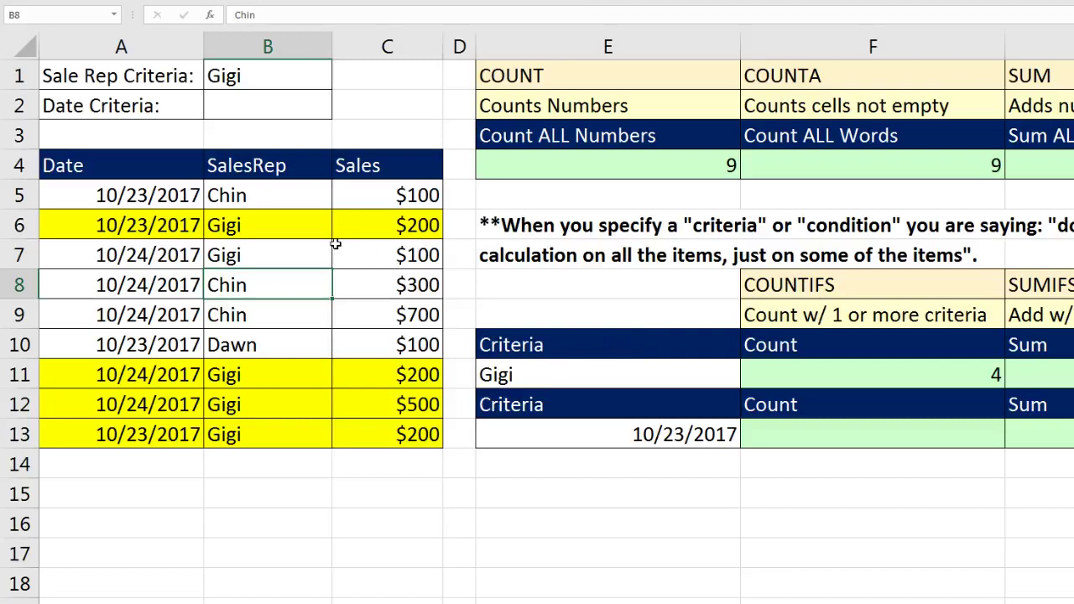
- Remove the trailing space from the sales rep name in B7
{"action": "left_click", "coordinate": [279, 254]}
{"action": "key", "text": "F2"}
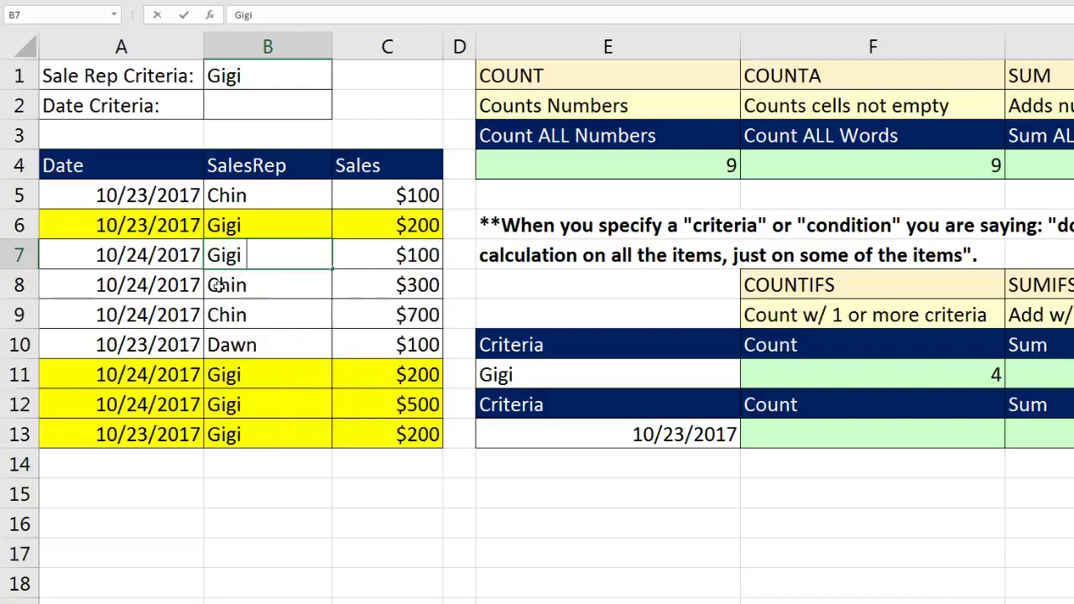
{"action": "key", "text": "BackSpace"}
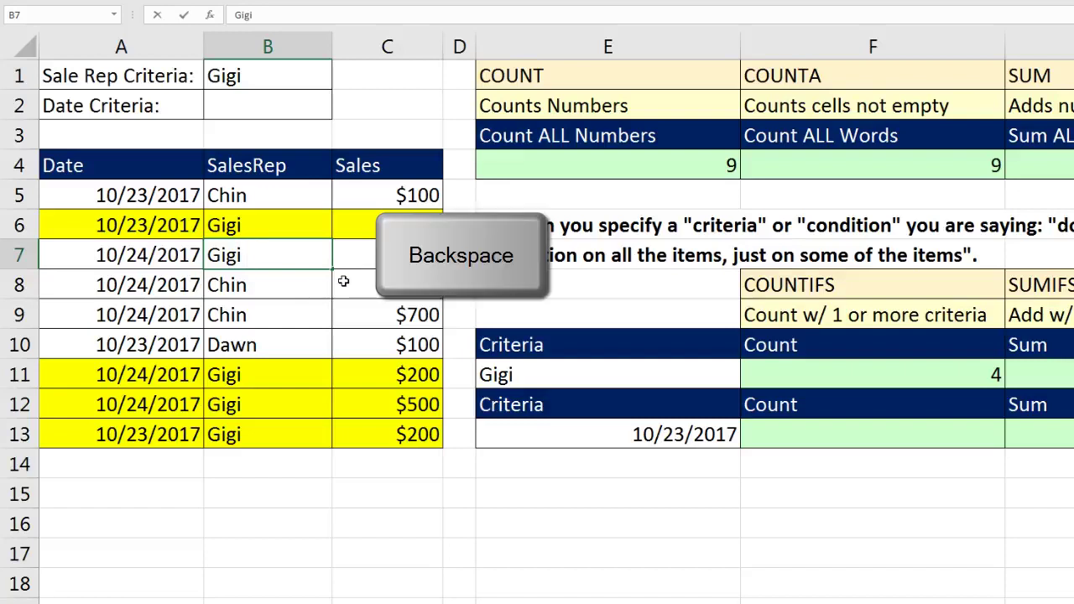
{"action": "key", "text": "BackSpace"}
{"action": "key", "text": "Return"}
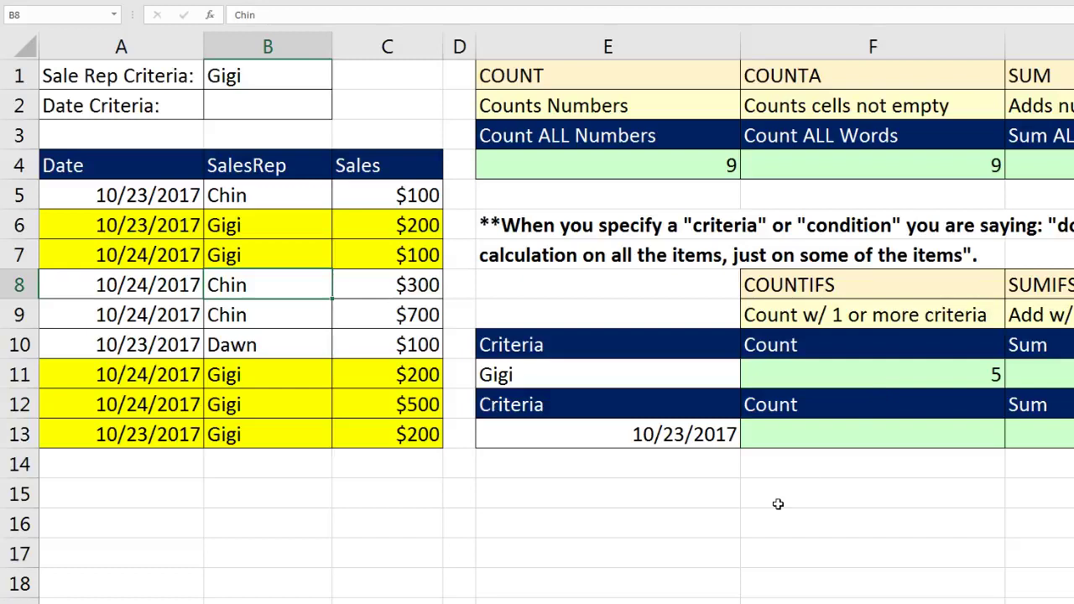
- Undo the test edits to the sales rep name in B7 until the original entry is restored
{"action": "key", "text": "ctrl+z"}
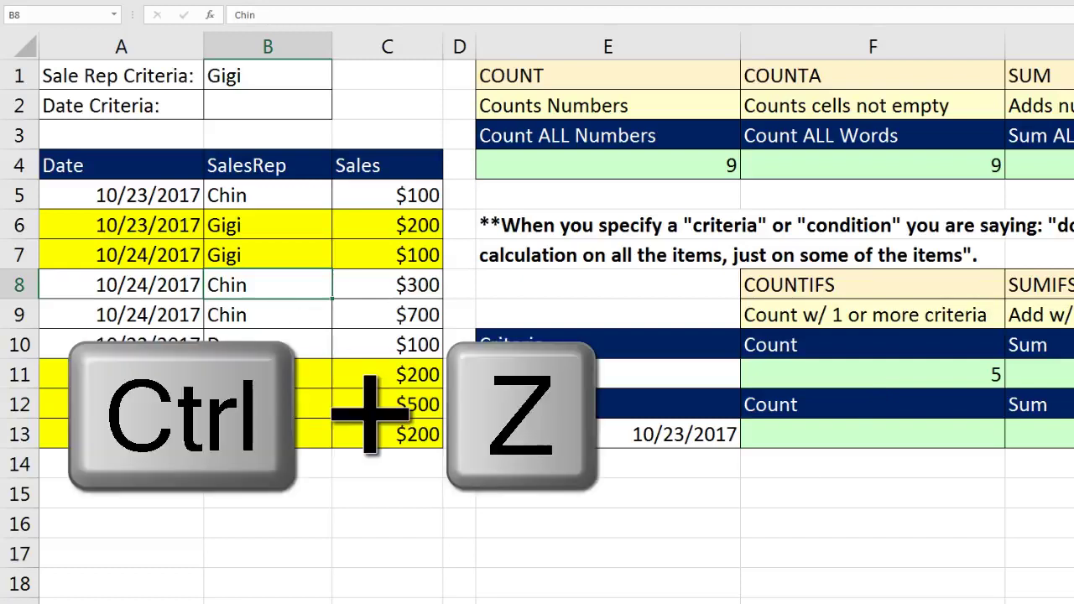
{"action": "key", "text": "ctrl+z"}
{"action": "key", "text": "ctrl+z"}
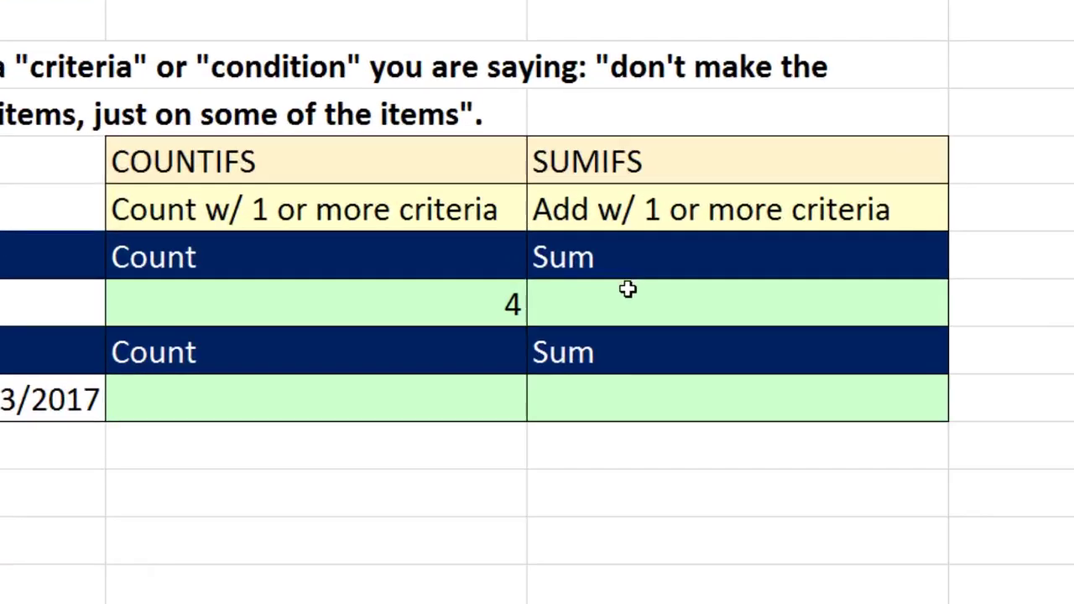
- Begin a SUMIFS formula in G11 with the Sales amounts C5:C13 as the sum range
{"action": "left_click", "coordinate": [1068, 366]}
{"action": "type", "text": "=su"}
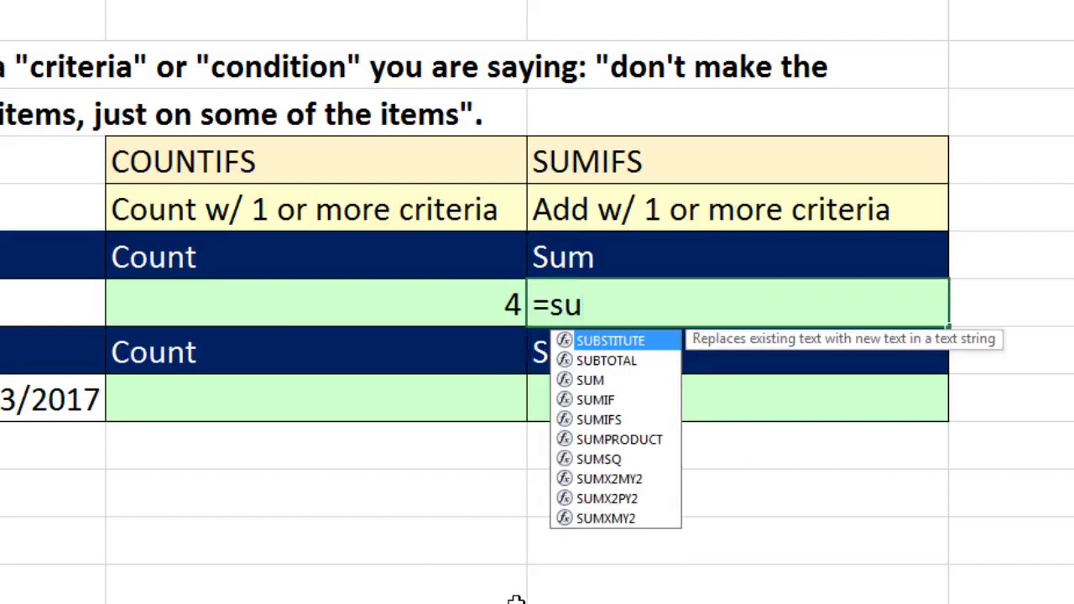
{"action": "type", "text": "mif"}
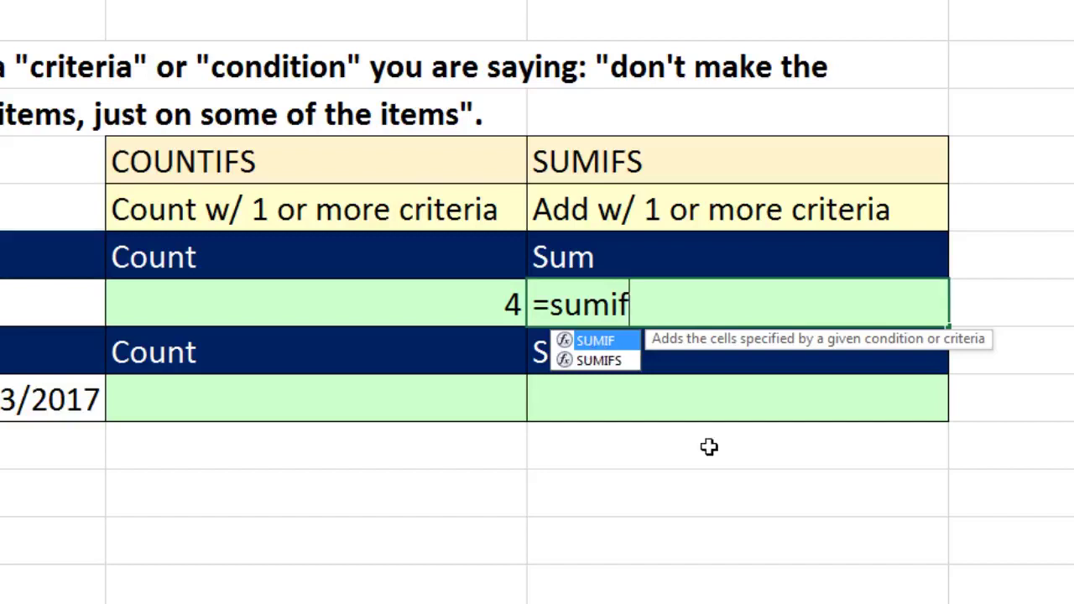
{"action": "key", "text": "Down"}
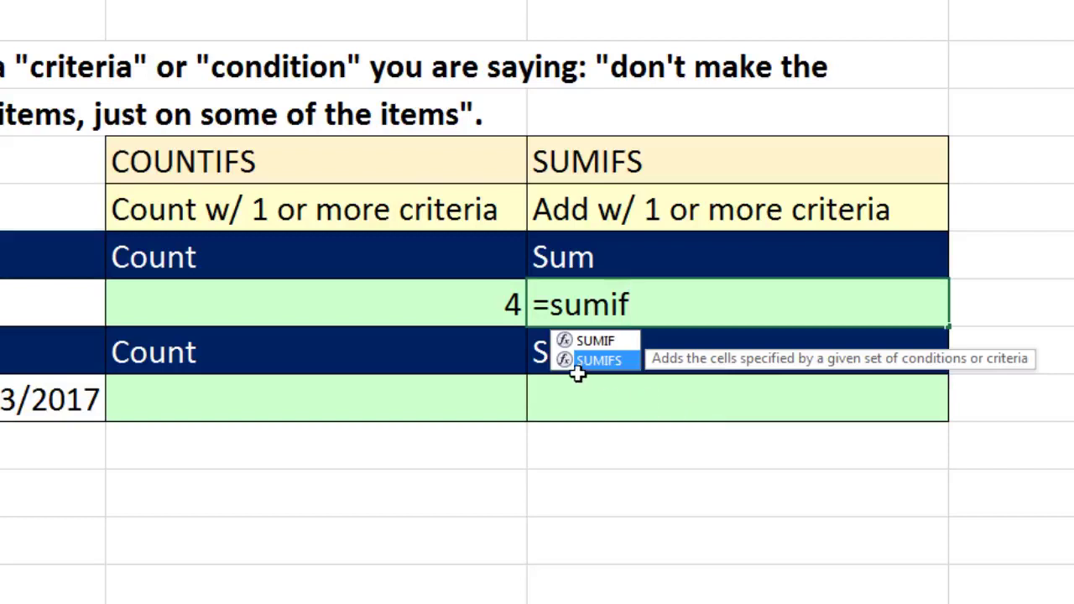
{"action": "key", "text": "Tab"}
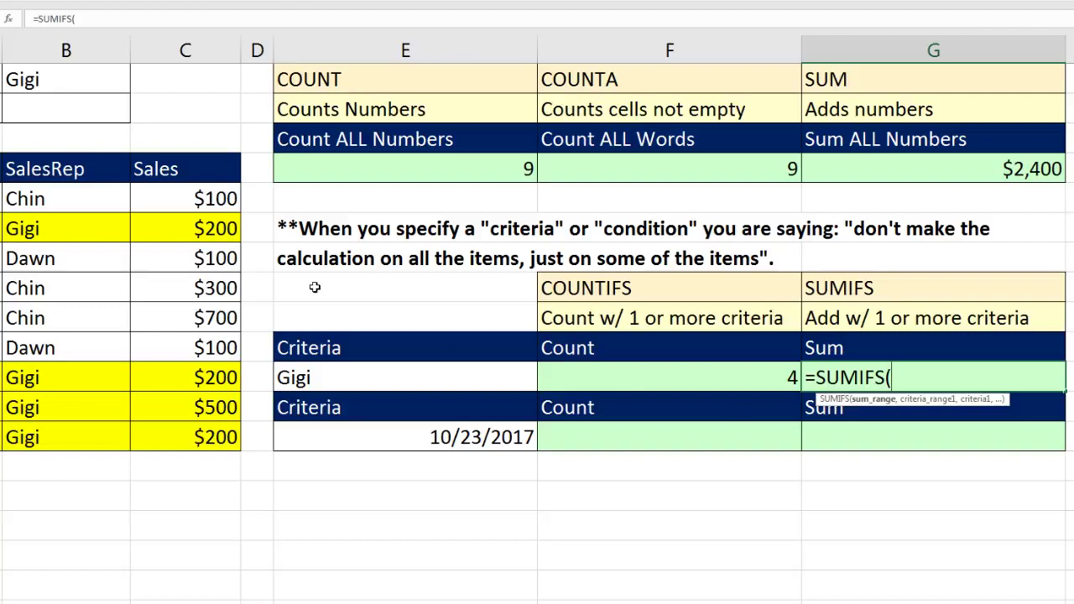
{"action": "left_click_drag", "start_coordinate": [200, 202], "coordinate": [208, 435]}
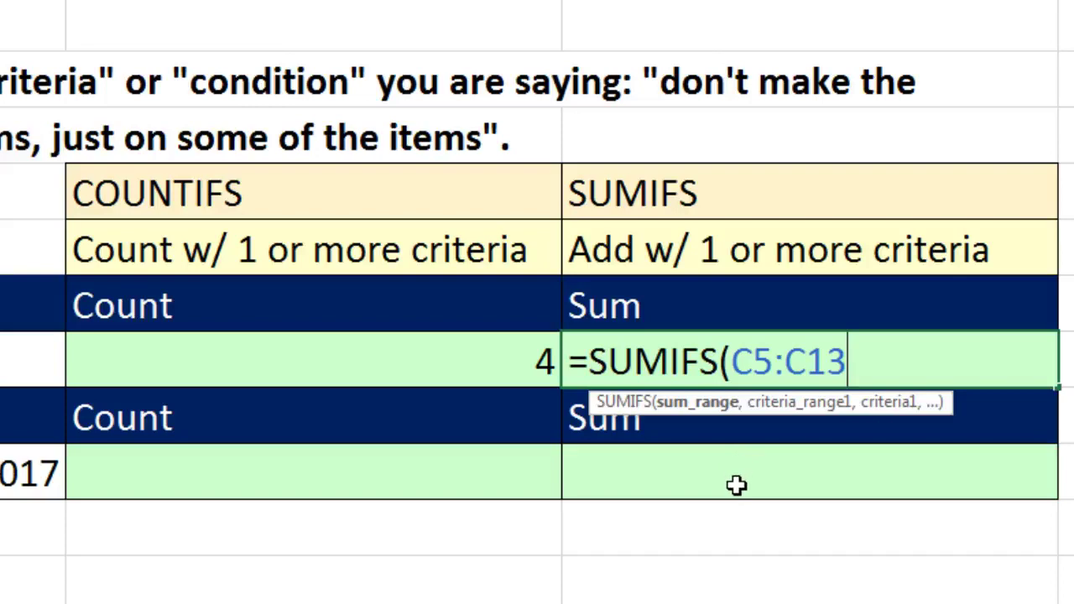
{"action": "type", "text": ","}
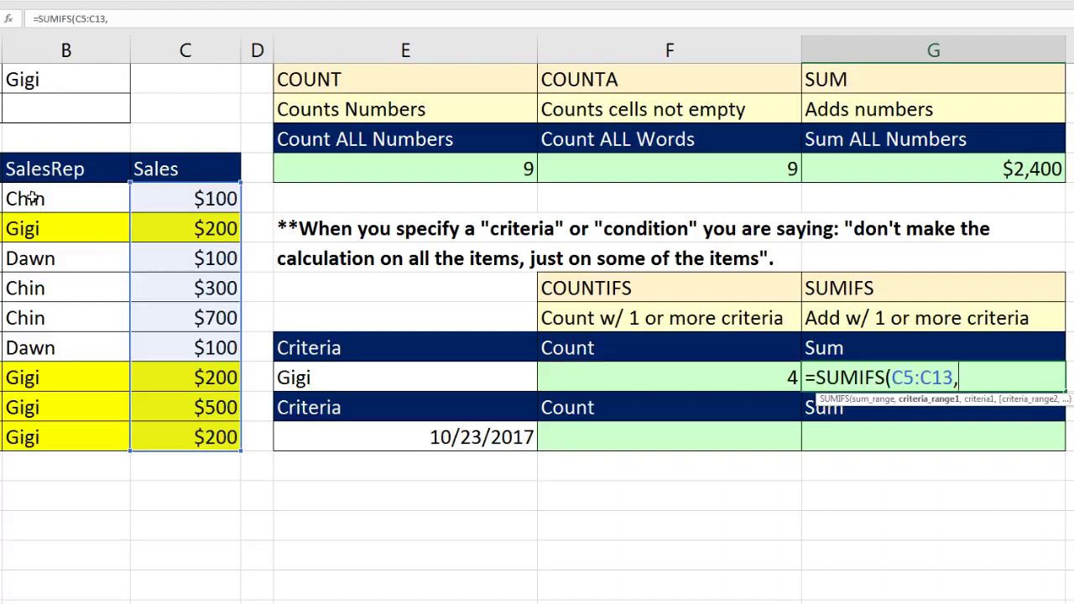
- Complete the G11 formula as =SUMIFS(C5:C13,B5:B13,E11), using the SalesRep column as criteria range, and keep that cell selected
{"action": "left_click_drag", "start_coordinate": [30, 198], "coordinate": [23, 407]}
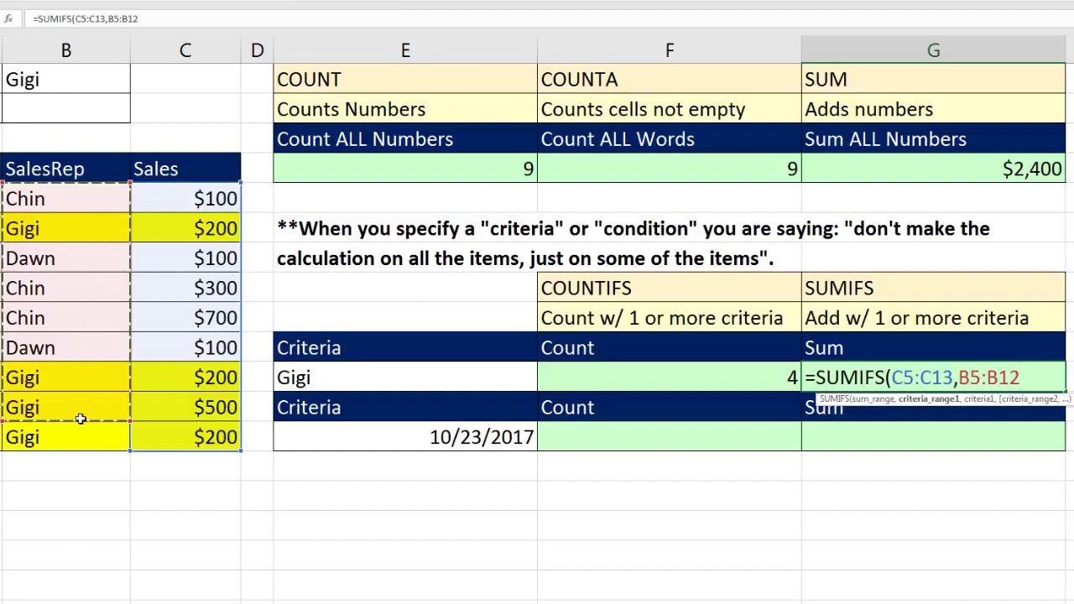
{"action": "left_click_drag", "start_coordinate": [88, 199], "coordinate": [84, 434]}
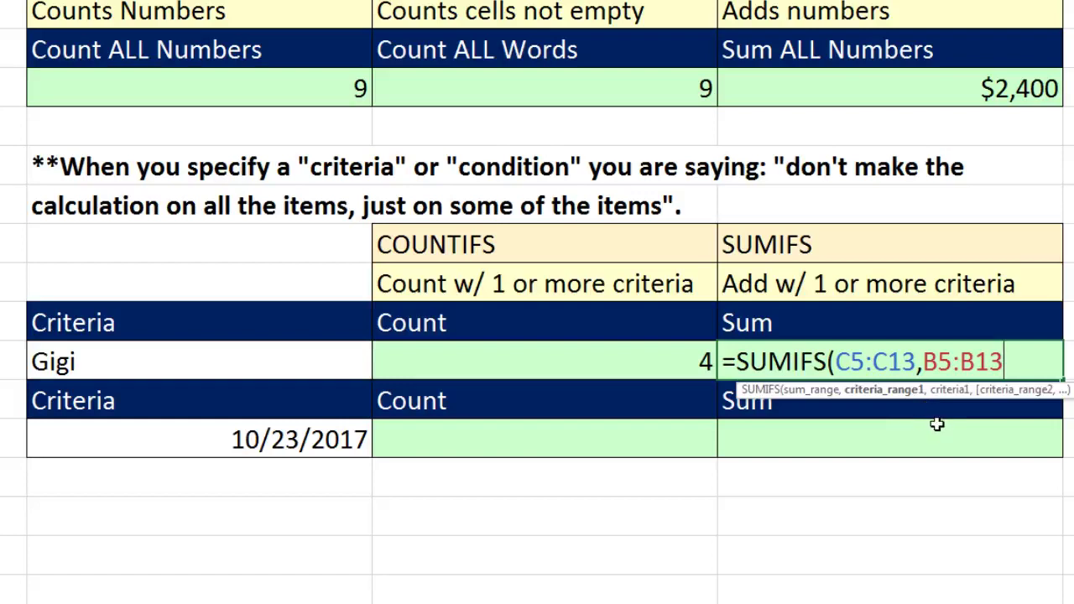
{"action": "type", "text": ","}
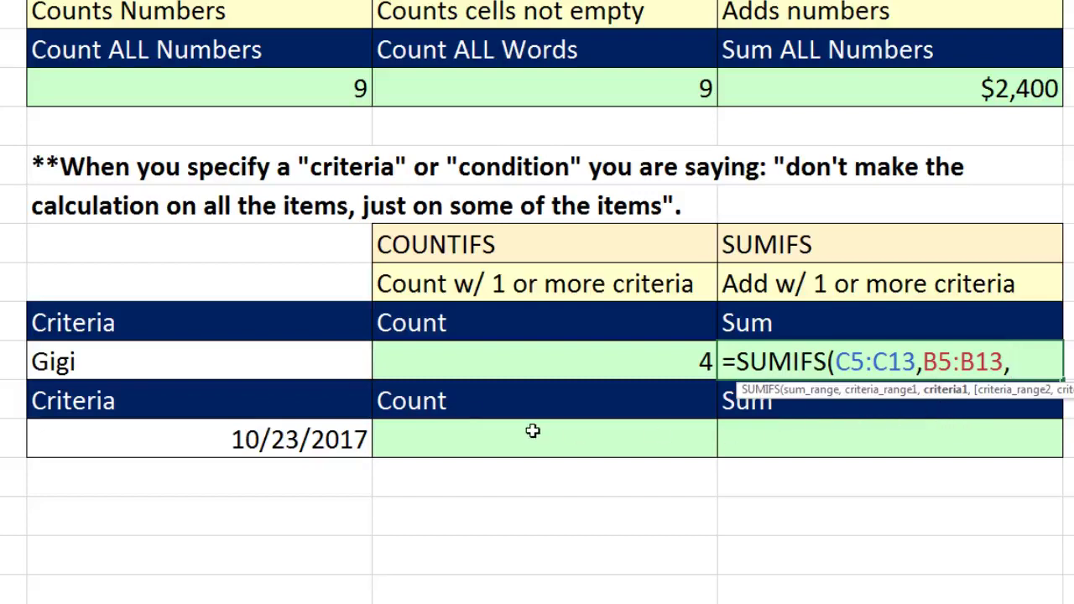
{"action": "left_click", "coordinate": [279, 365]}
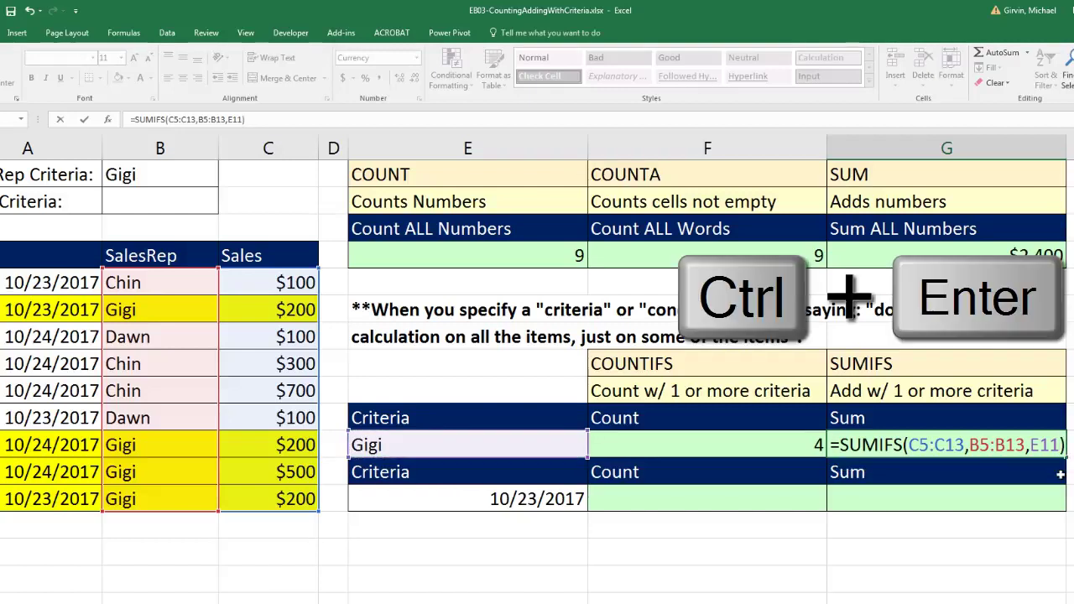
{"action": "key", "text": "ctrl+Return"}
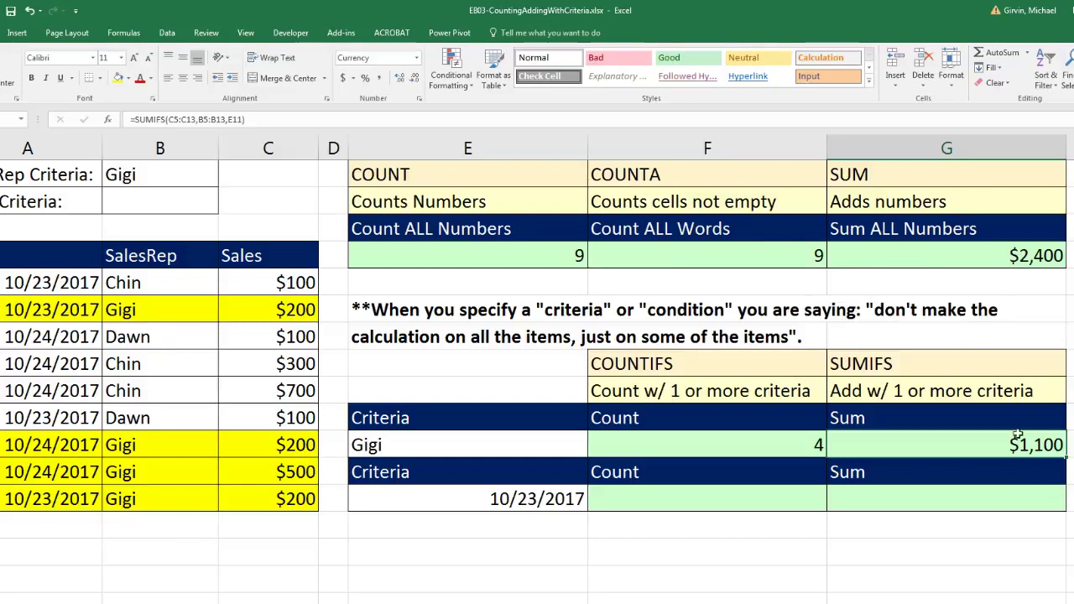
- Test both criteria formulas by entering the sales rep name from E11 in B7, and undo that edit
{"action": "left_click", "coordinate": [158, 333]}
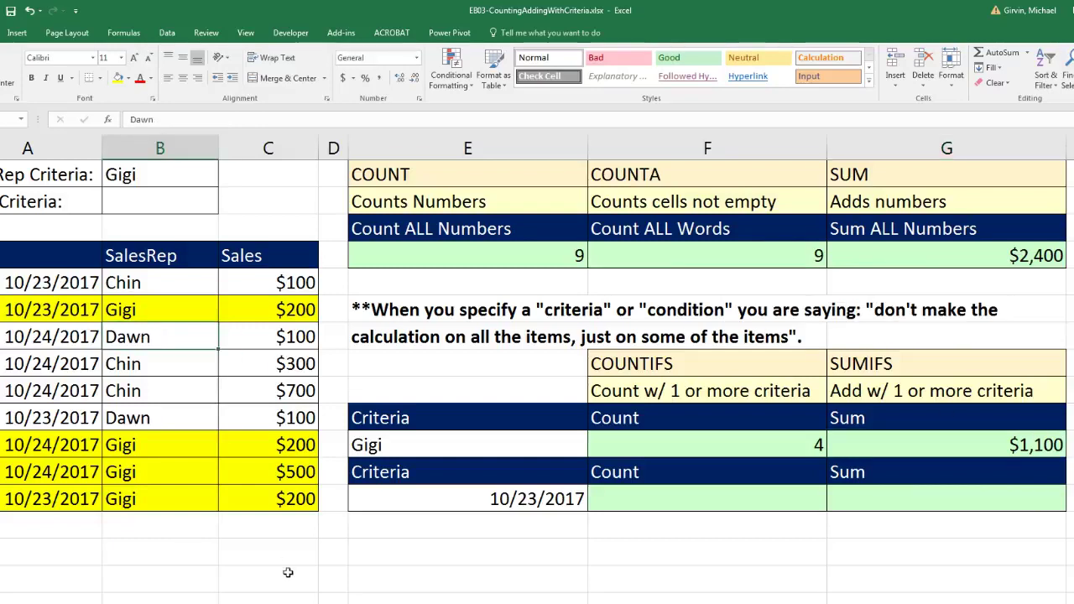
{"action": "type", "text": "Gigi"}
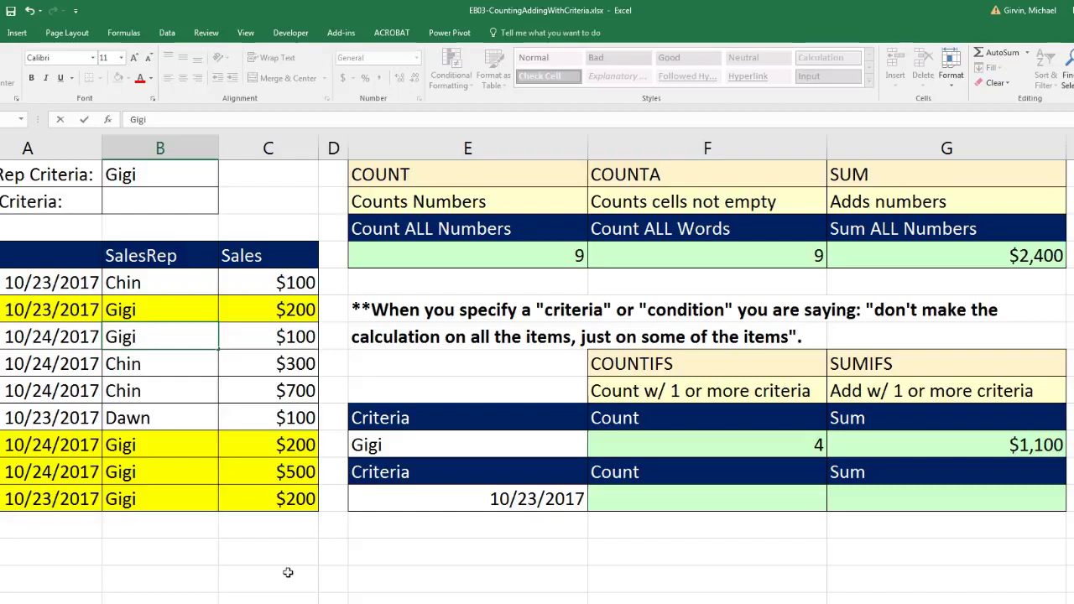
{"action": "key", "text": "Return"}
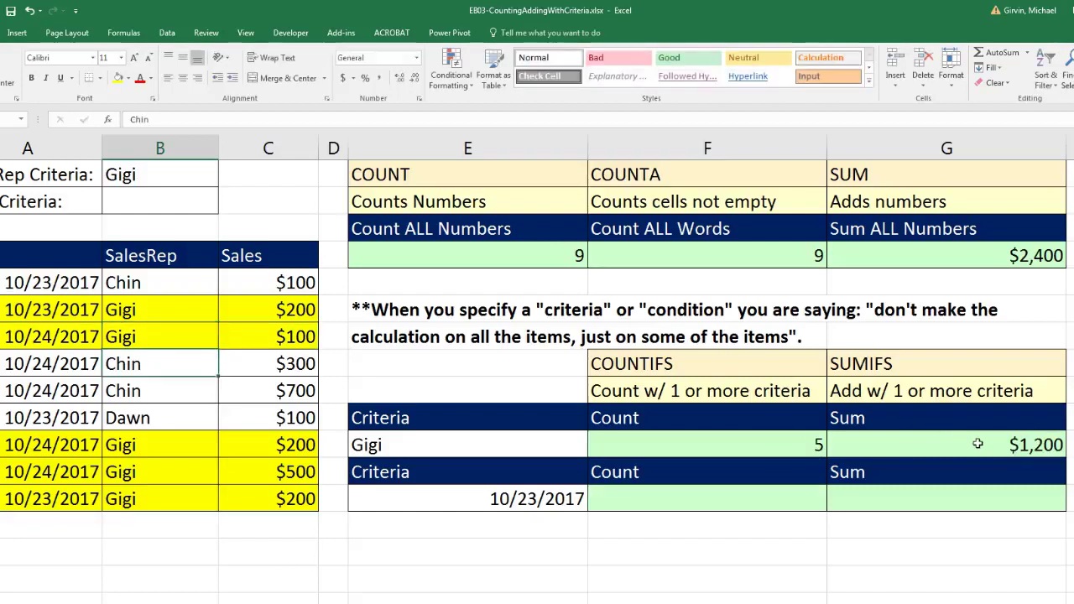
{"action": "key", "text": "ctrl+z"}
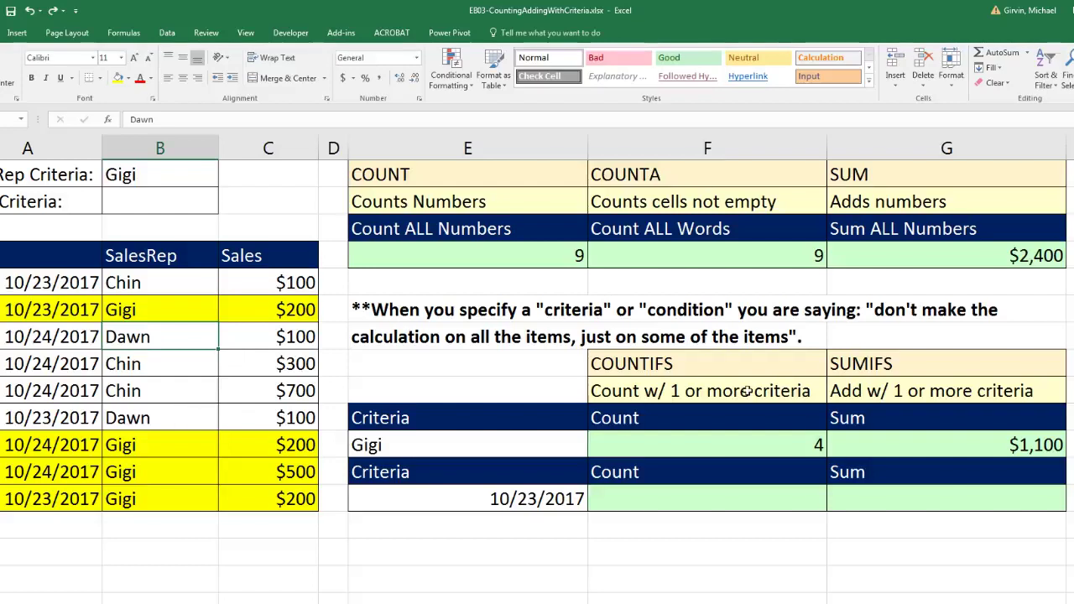
- Check the G11 sum by selecting only the highlighted Sales amounts, C6 and C11:C13, together
{"action": "left_click", "coordinate": [852, 452]}
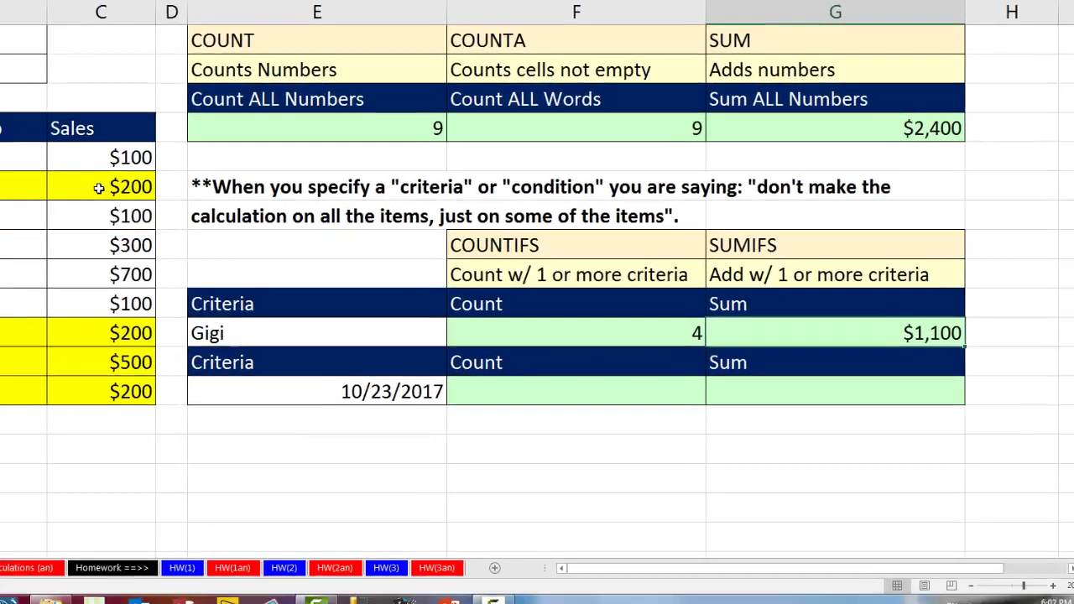
{"action": "left_click", "coordinate": [263, 309]}
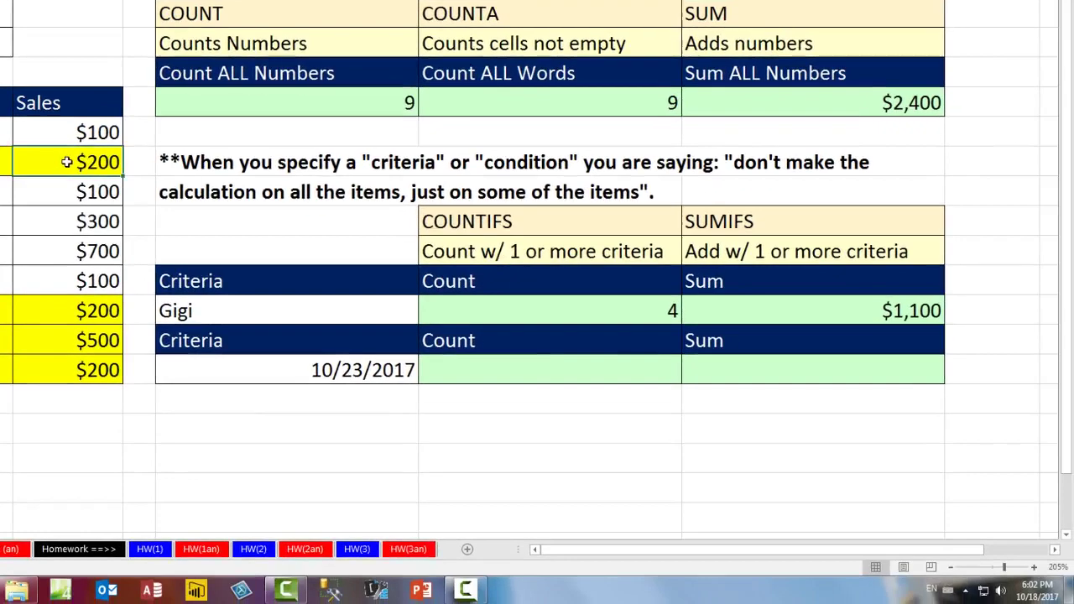
{"action": "key", "text": "ctrl"}
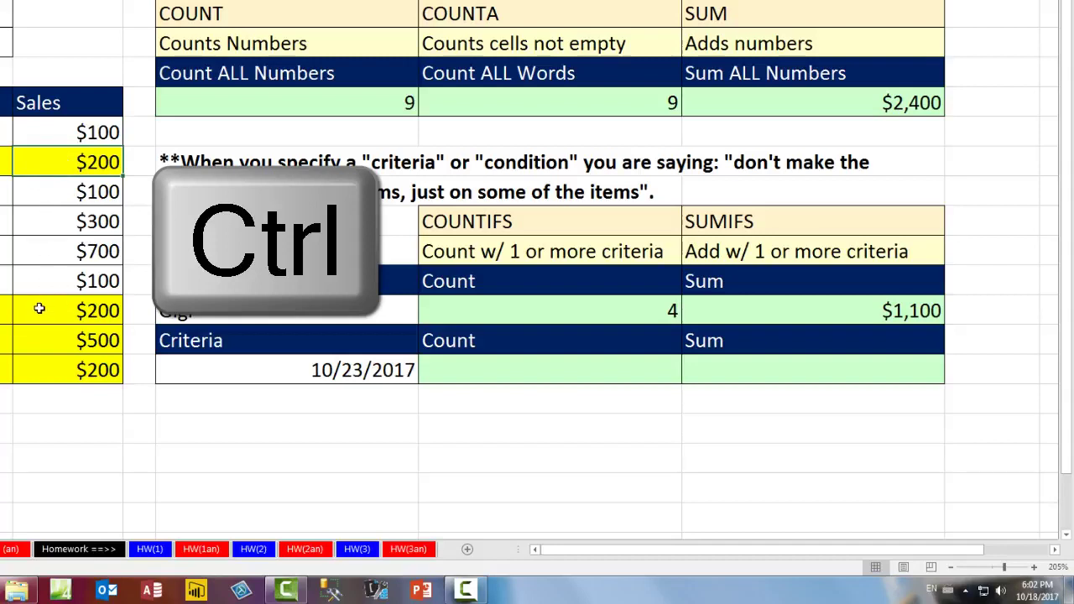
{"action": "left_click_drag", "start_coordinate": [37, 309], "coordinate": [38, 374]}
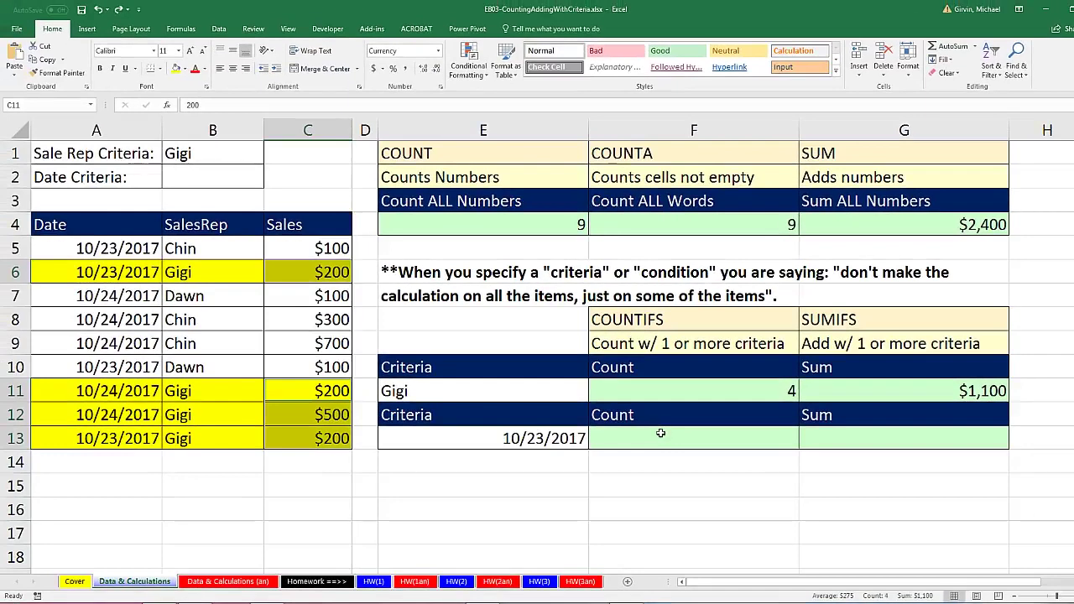
- Clear the sales rep criteria in B1 and enter 10/23/2017 as the date criteria in B2
{"action": "left_click", "coordinate": [661, 433]}
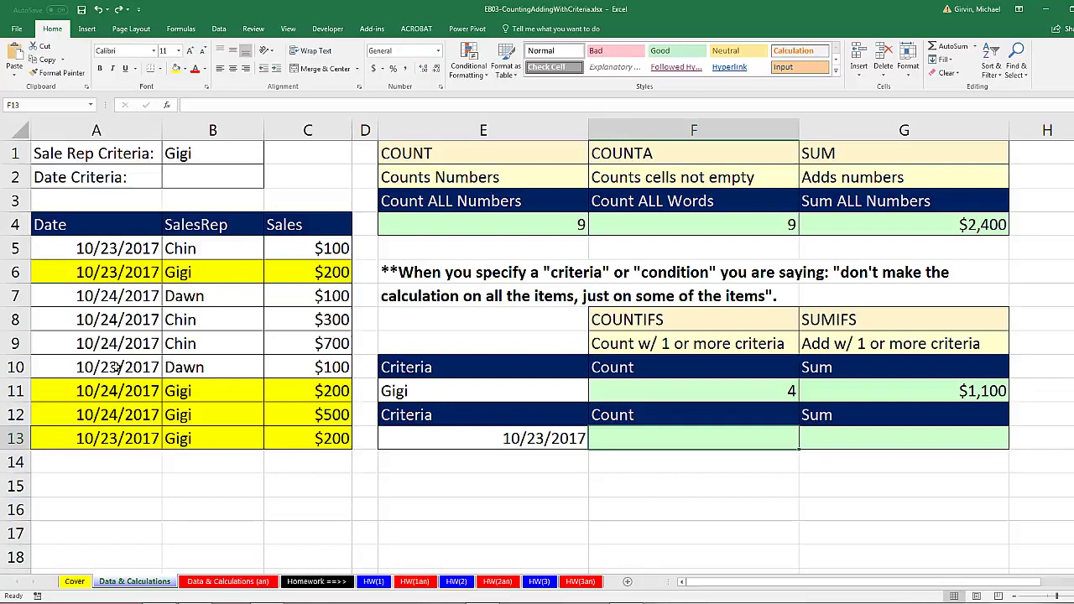
{"action": "left_click", "coordinate": [198, 154]}
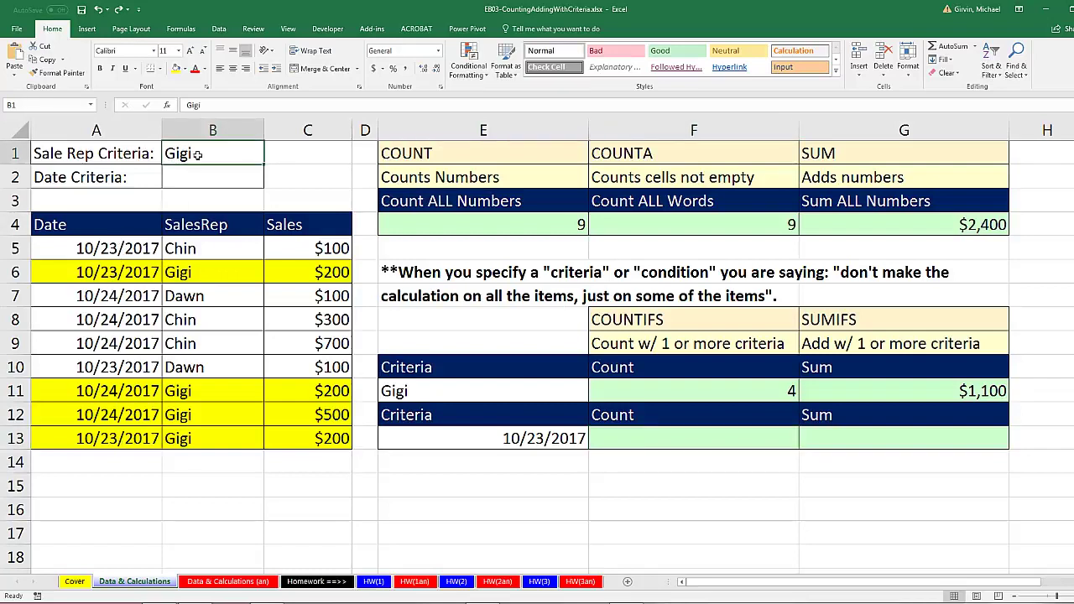
{"action": "key", "text": "Delete"}
{"action": "left_click", "coordinate": [242, 176]}
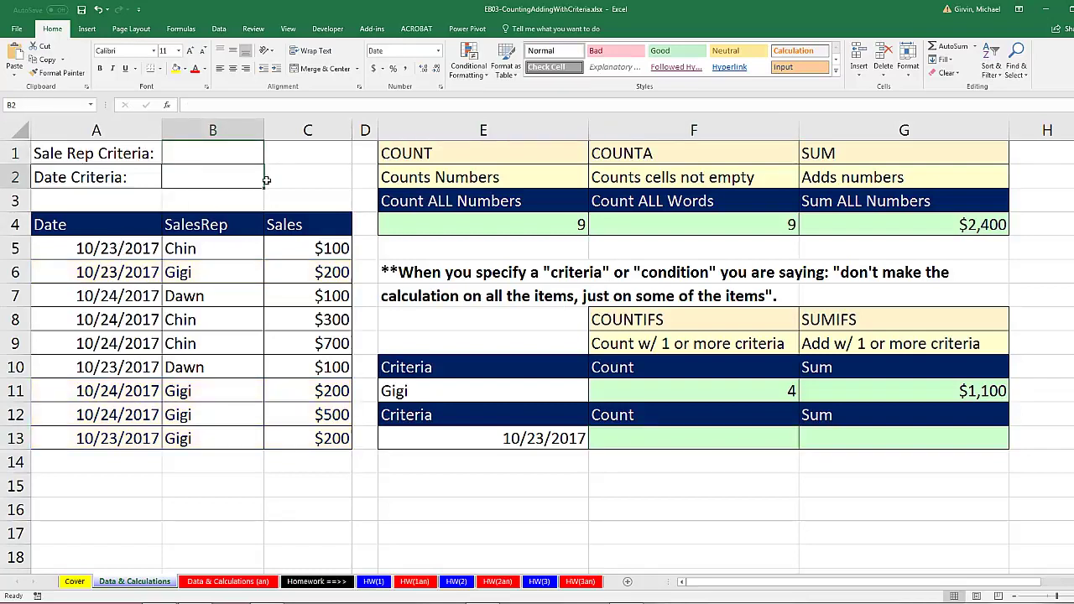
{"action": "type", "text": "10/23/2017"}
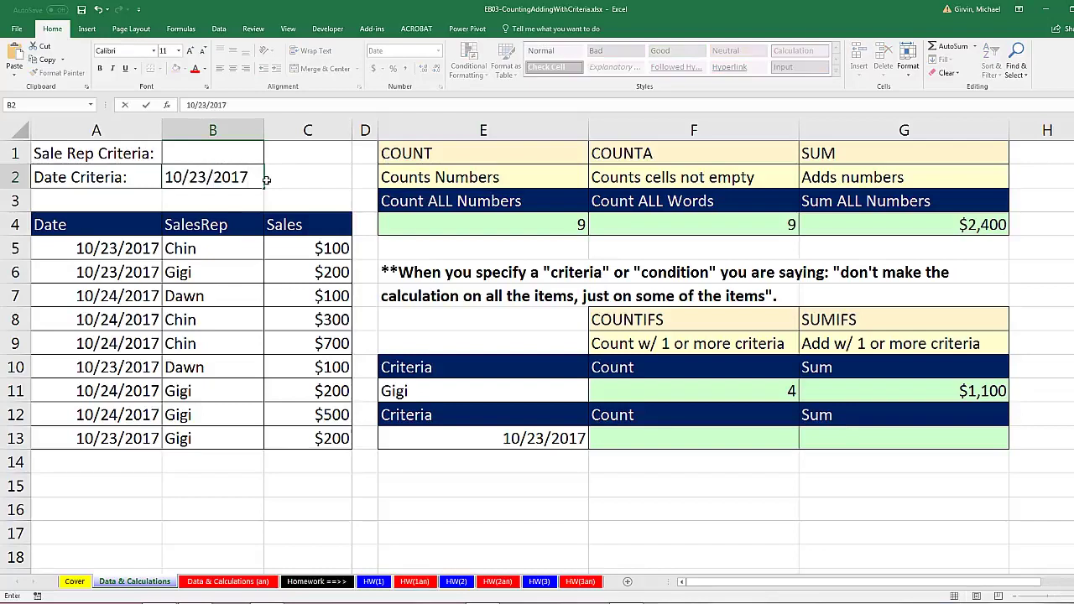
{"action": "key", "text": "Return"}
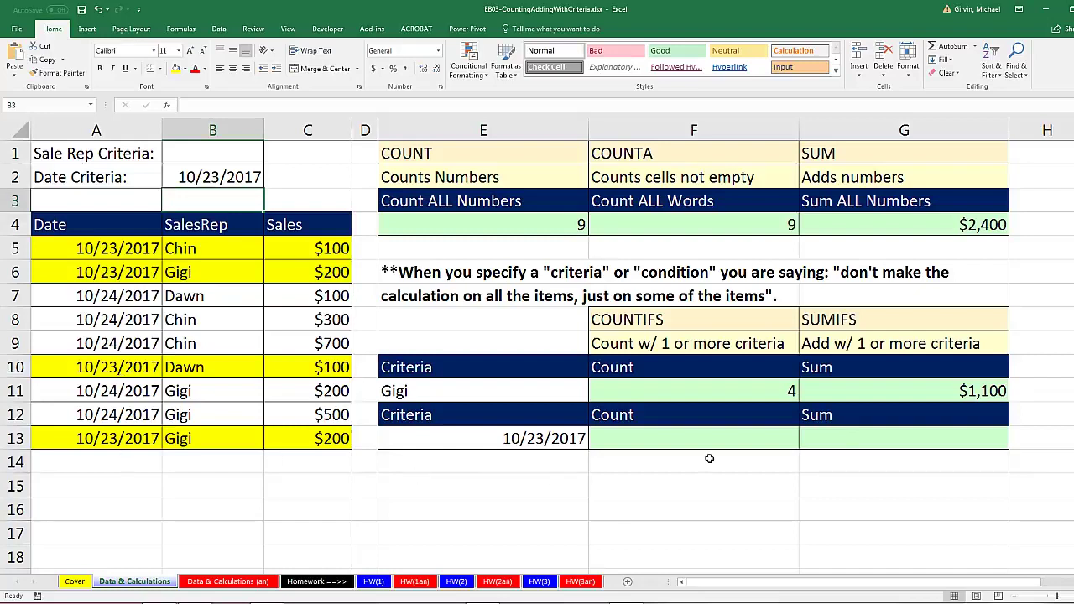
- Enter =COUNTIFS(A5:A13,E13) in F13 to count the records matching the date criteria, and move on to G13
{"action": "left_click", "coordinate": [646, 448]}
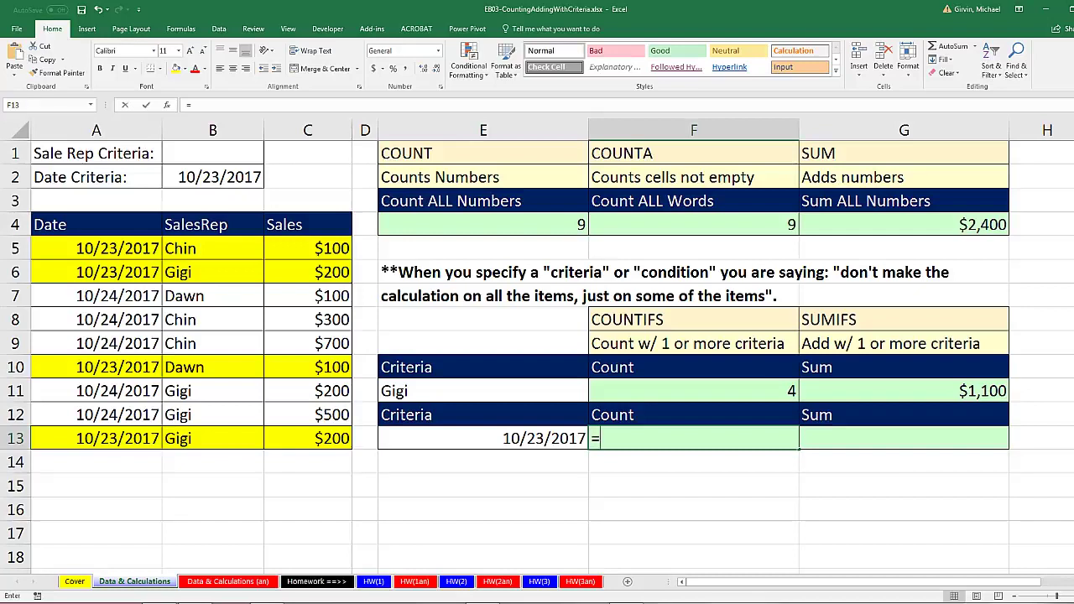
{"action": "type", "text": "=countifs"}
{"action": "key", "text": "Tab"}
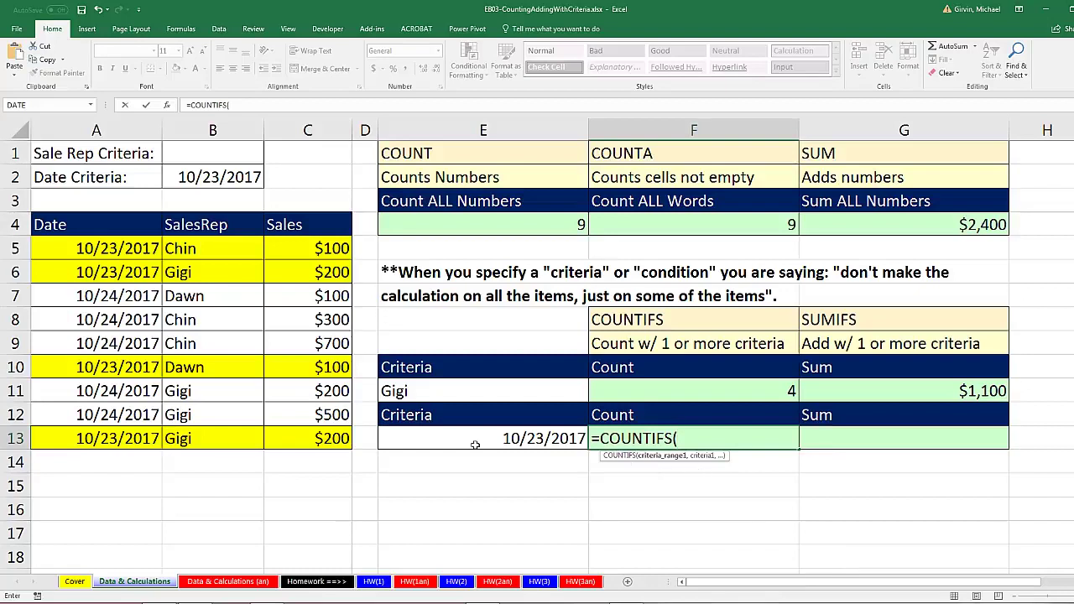
{"action": "left_click_drag", "start_coordinate": [119, 249], "coordinate": [113, 437]}
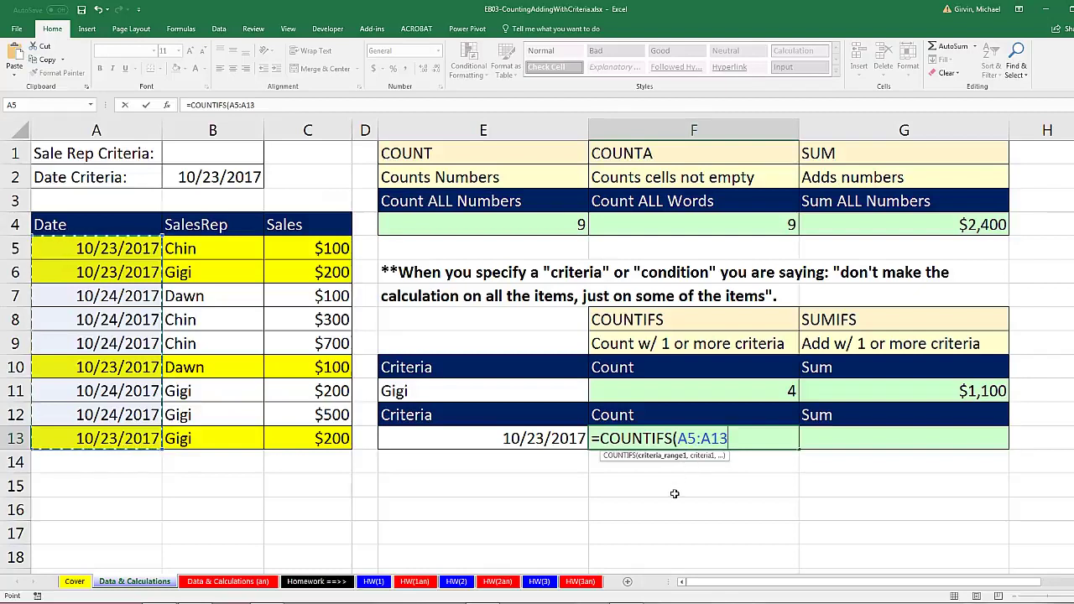
{"action": "type", "text": ","}
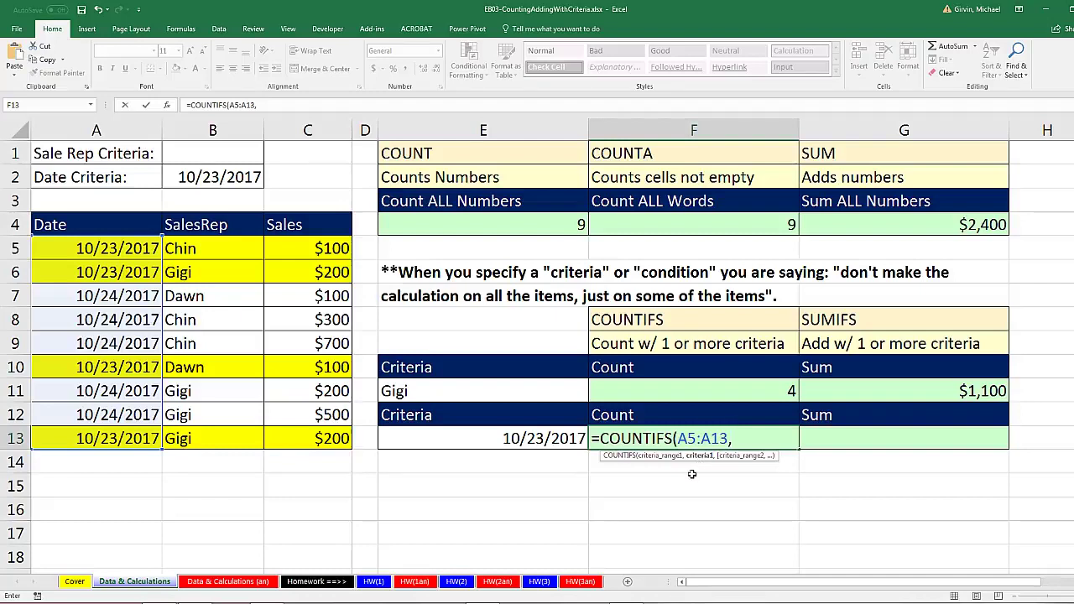
{"action": "left_click", "coordinate": [517, 444]}
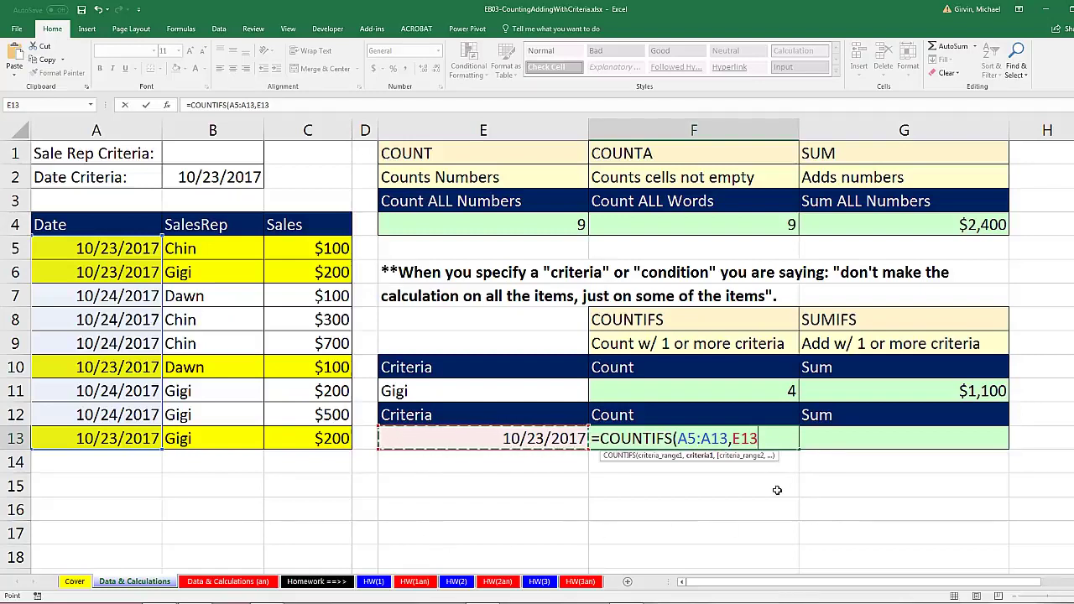
{"action": "type", "text": ")"}
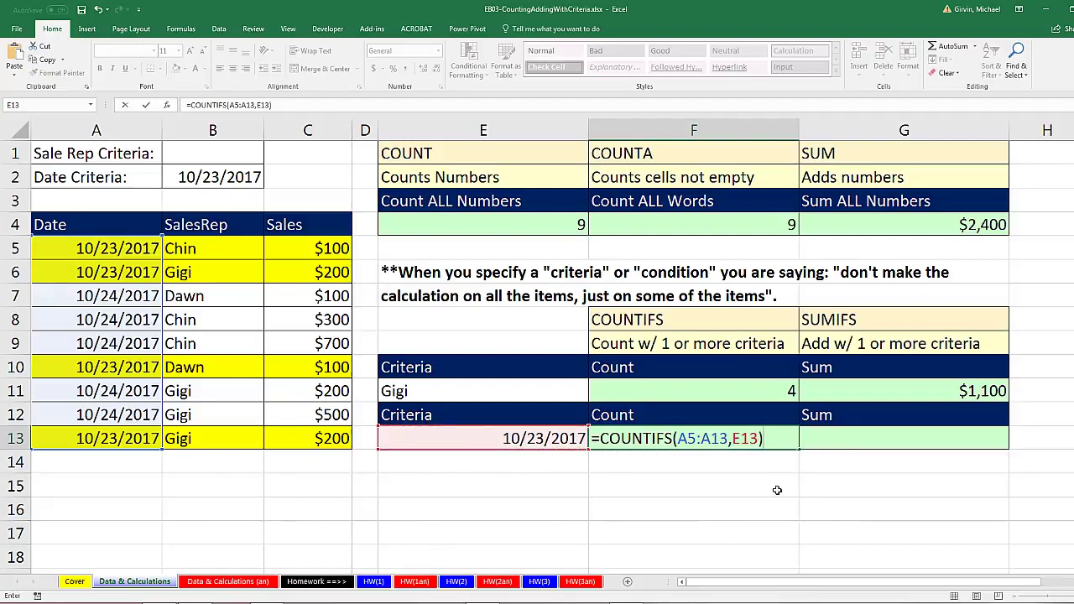
{"action": "key", "text": "Tab"}
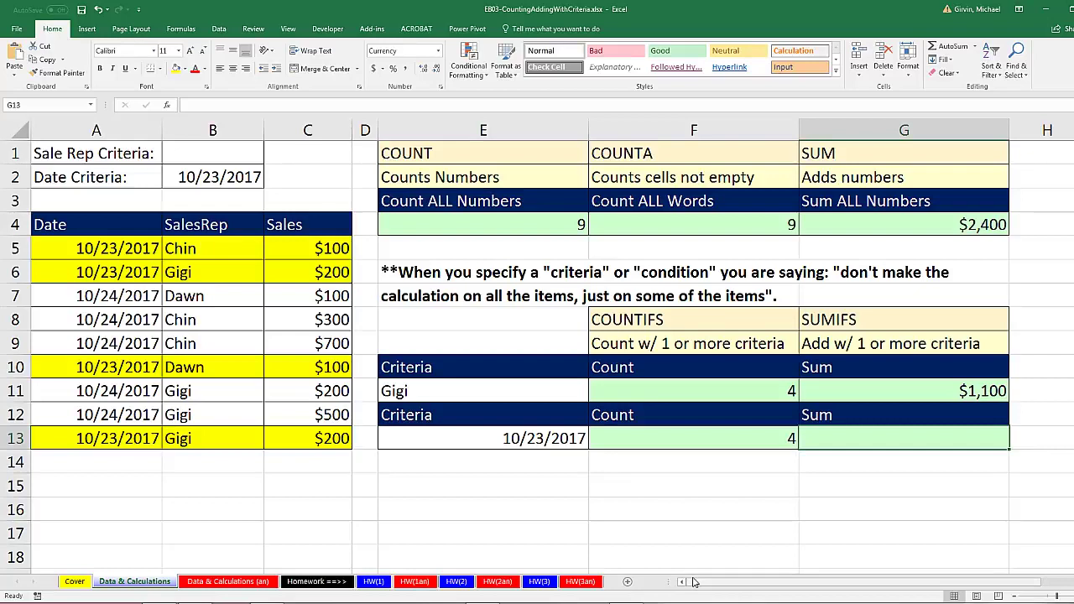
- Enter =SUMIFS(C5:C13,A5:A13,E13) in G13 to add the Sales amounts matching the date criteria
{"action": "type", "text": "=sumif"}
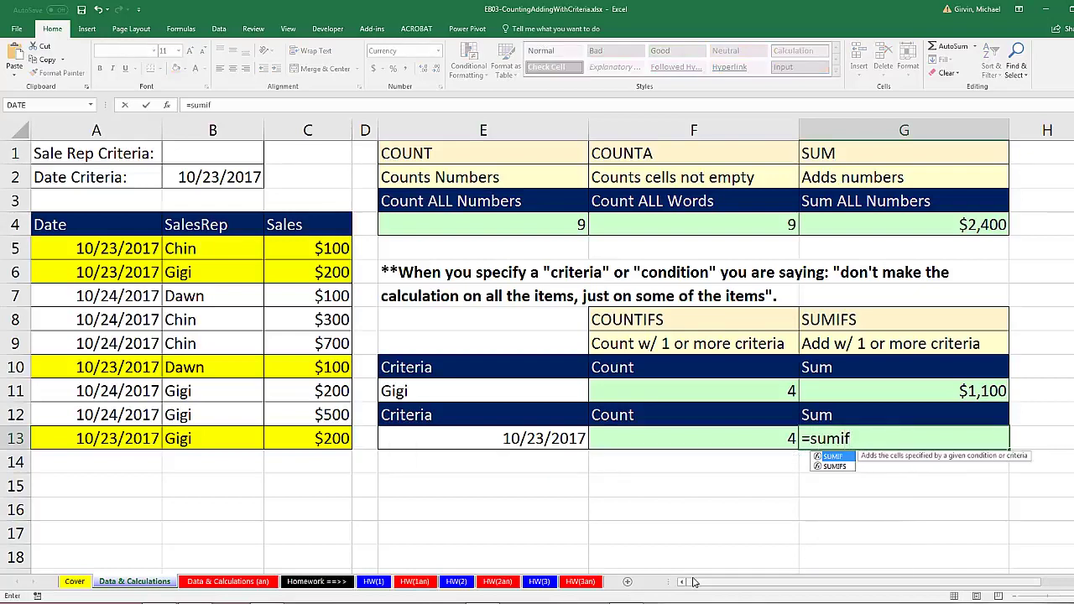
{"action": "key", "text": "Down"}
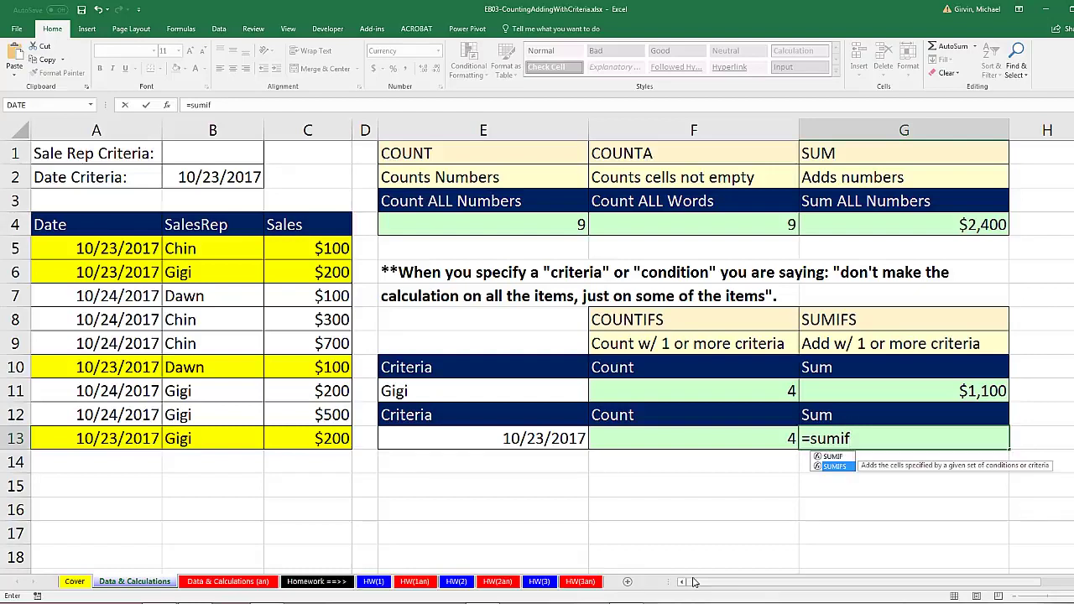
{"action": "key", "text": "Tab"}
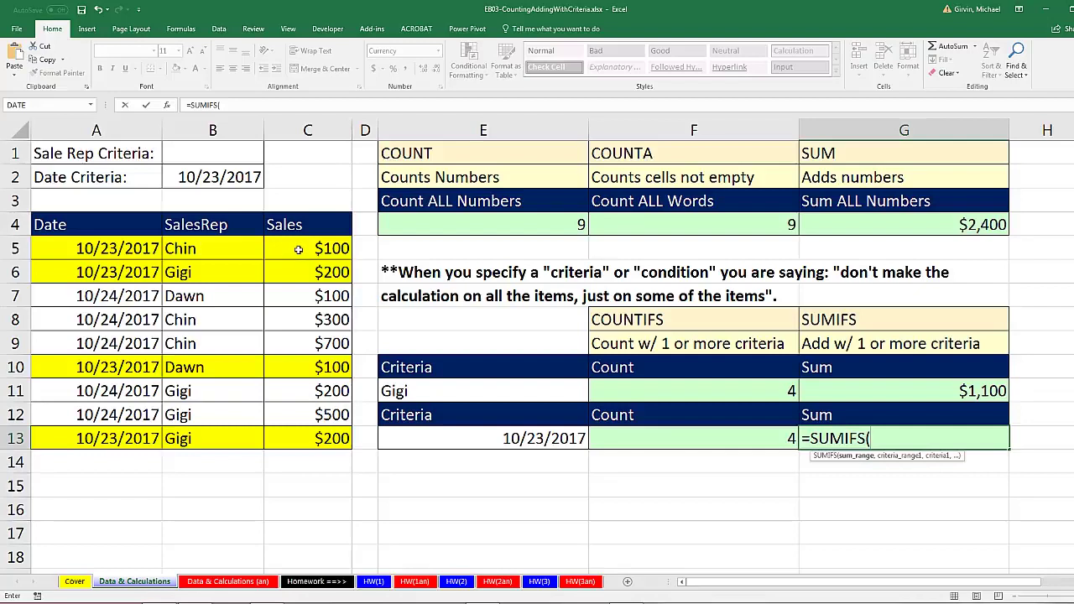
{"action": "left_click_drag", "start_coordinate": [300, 249], "coordinate": [313, 442]}
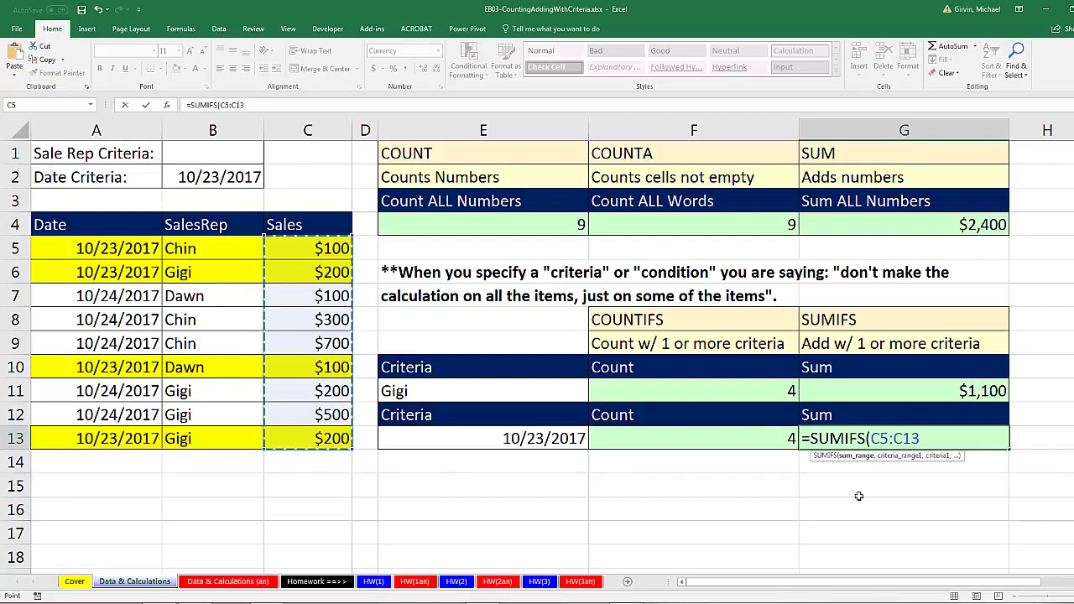
{"action": "type", "text": ","}
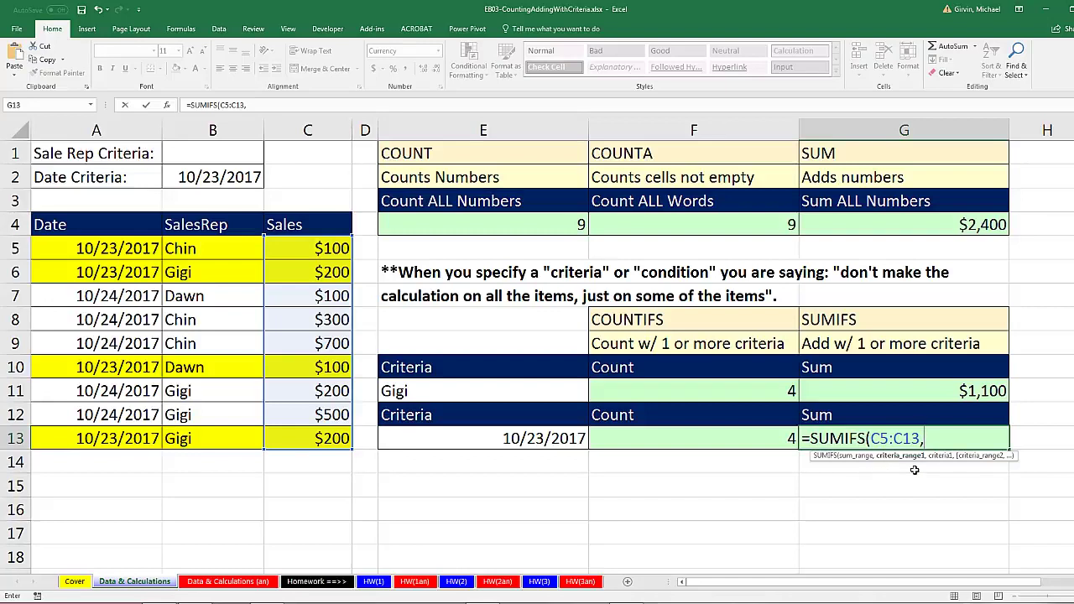
{"action": "left_click", "coordinate": [110, 255]}
{"action": "left_click_drag", "start_coordinate": [109, 260], "coordinate": [108, 438]}
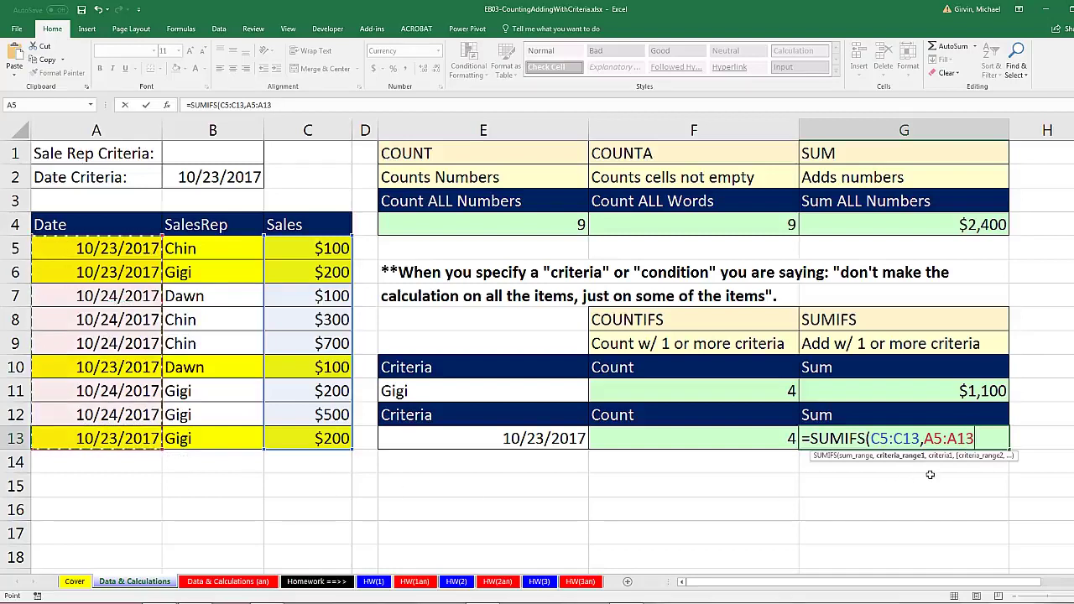
{"action": "type", "text": ","}
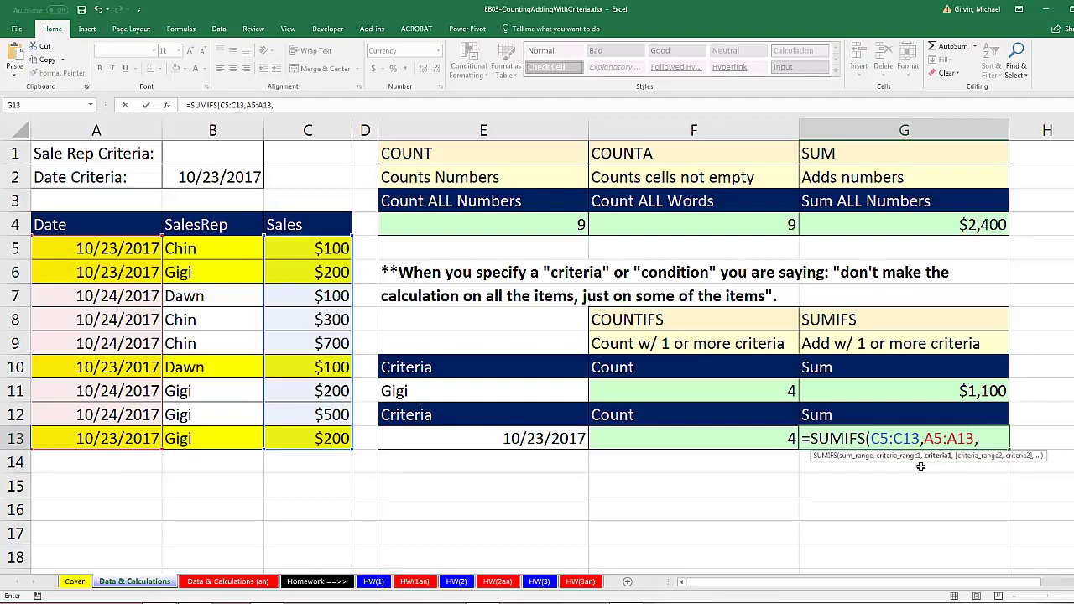
{"action": "left_click", "coordinate": [544, 440]}
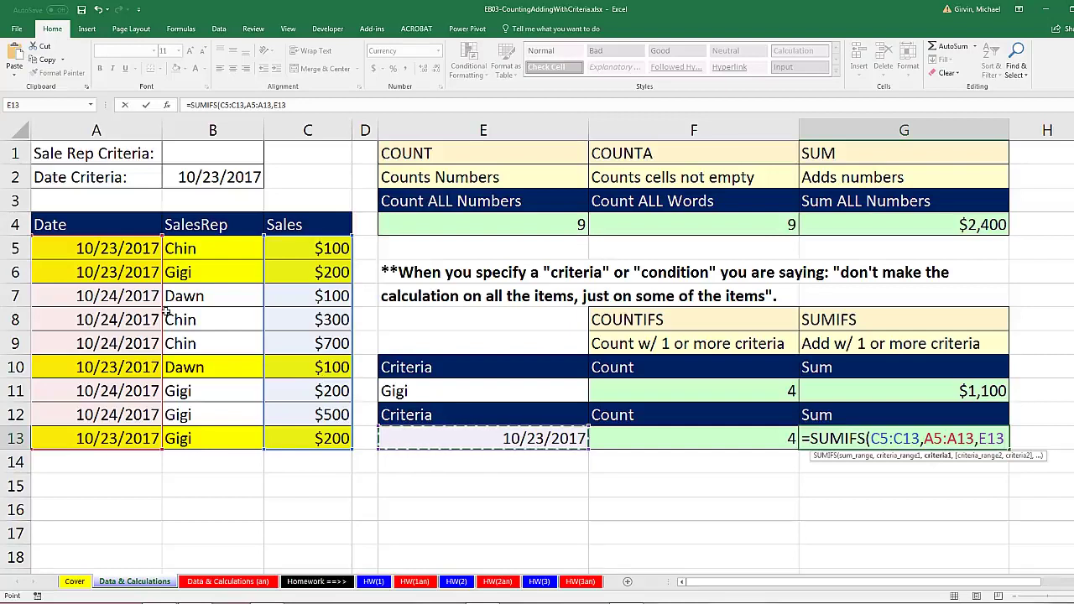
{"action": "type", "text": ")"}
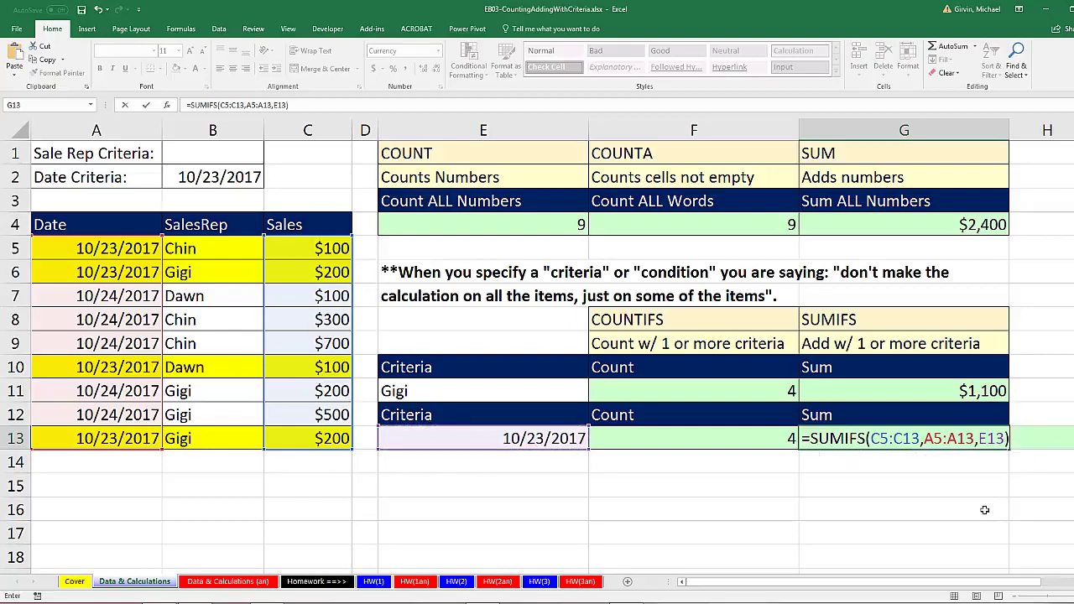
{"action": "key", "text": "Return"}
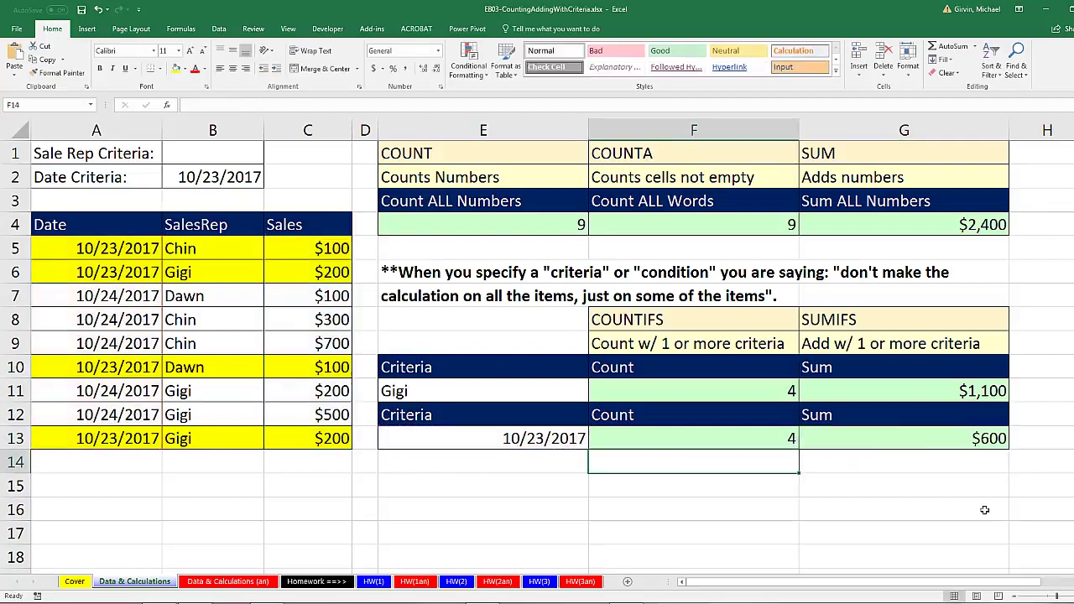
- Check the G13 sum by selecting only the highlighted Sales amounts C5:C6, C10 and C13 together
{"action": "left_click", "coordinate": [320, 253]}
{"action": "left_click_drag", "start_coordinate": [320, 253], "coordinate": [324, 270]}
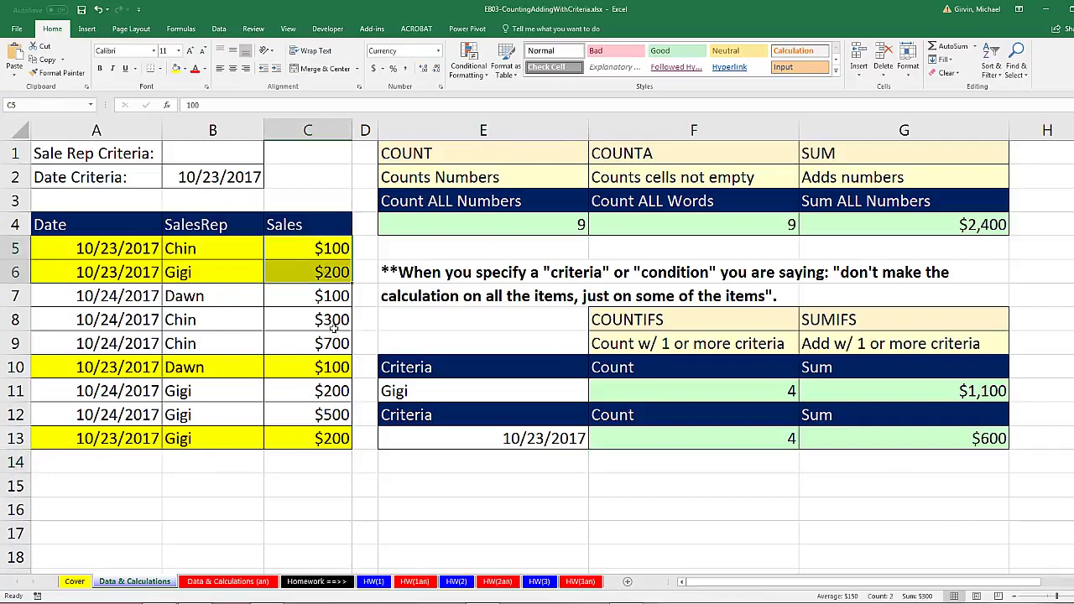
{"action": "left_click", "coordinate": [322, 367], "text": "ctrl"}
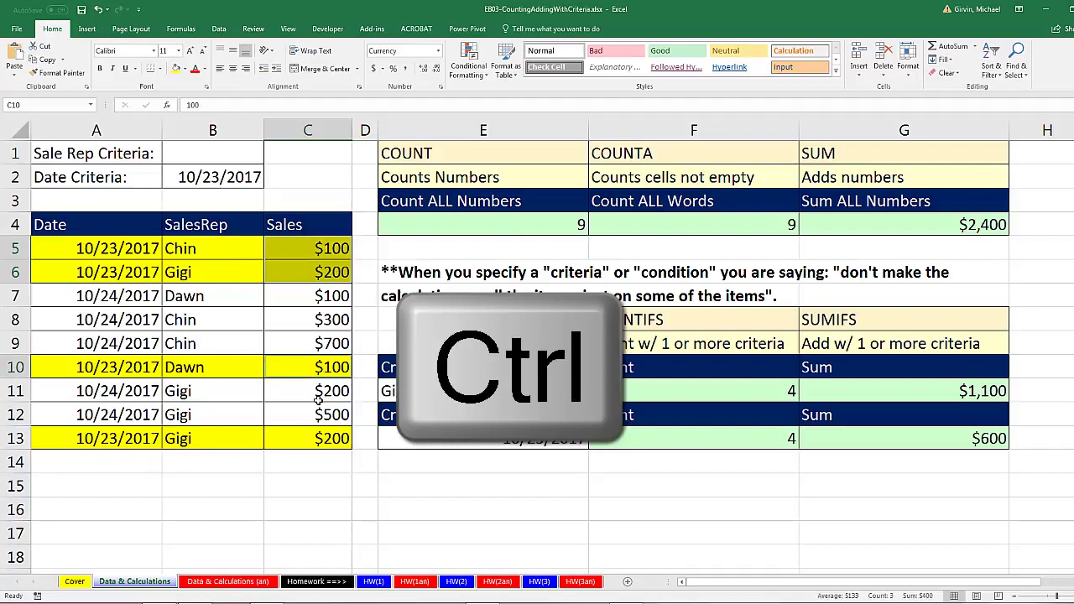
{"action": "left_click", "coordinate": [312, 439], "text": "ctrl"}
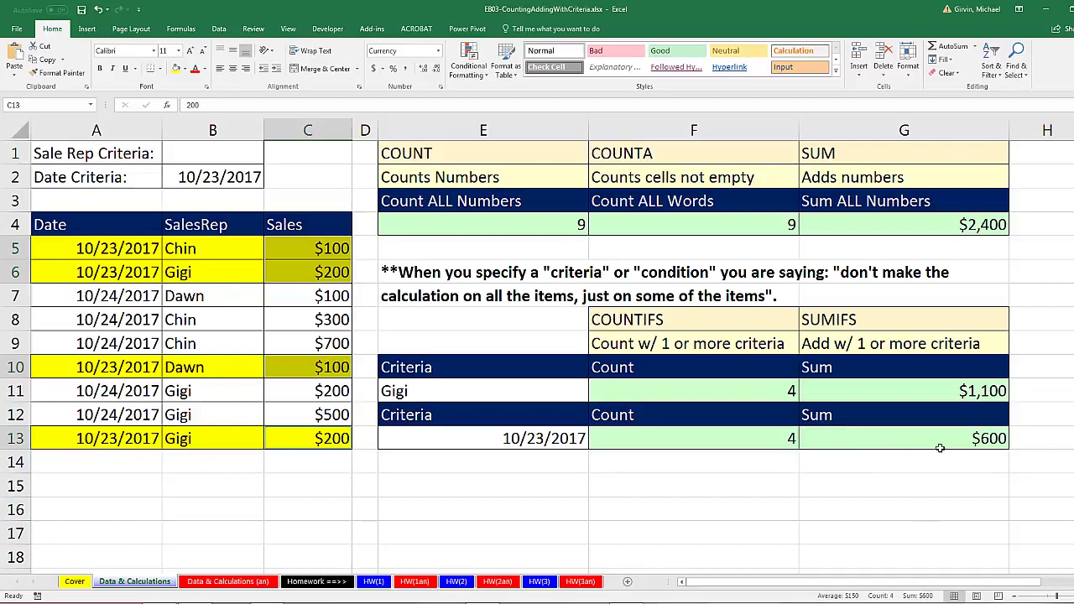
- Test the date-based formulas by changing the date in A7 to 10/23/2017, and undo that edit
{"action": "double_click", "coordinate": [108, 295]}
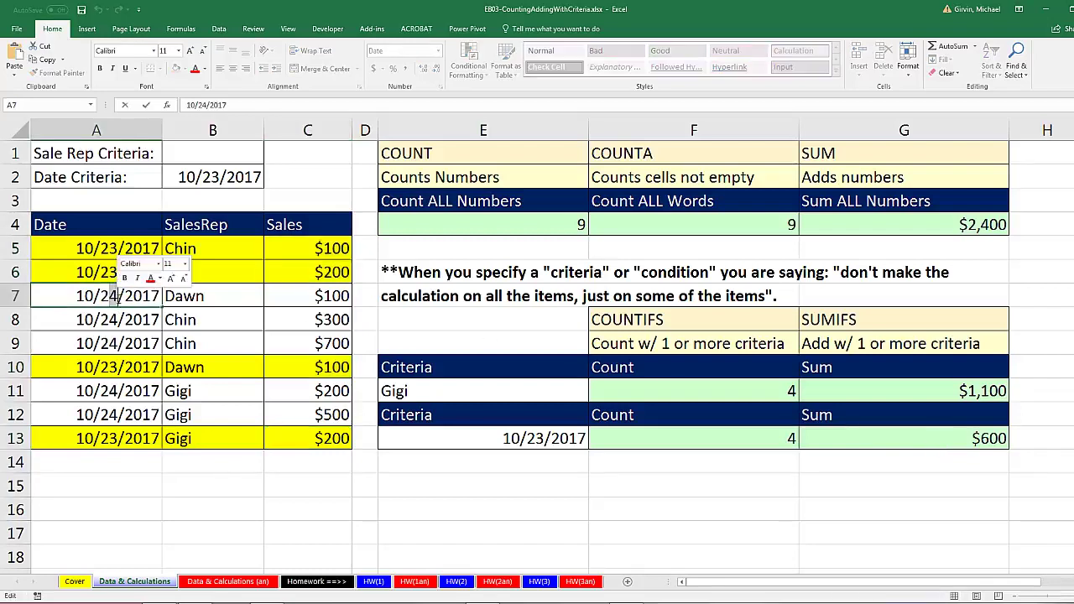
{"action": "key", "text": "BackSpace"}
{"action": "type", "text": "3"}
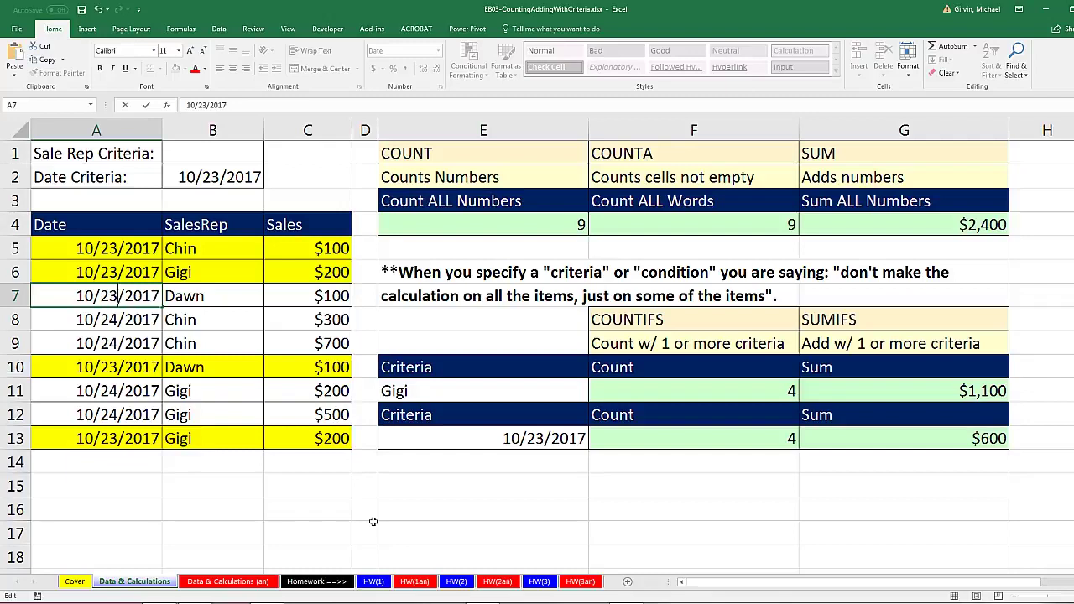
{"action": "key", "text": "Return"}
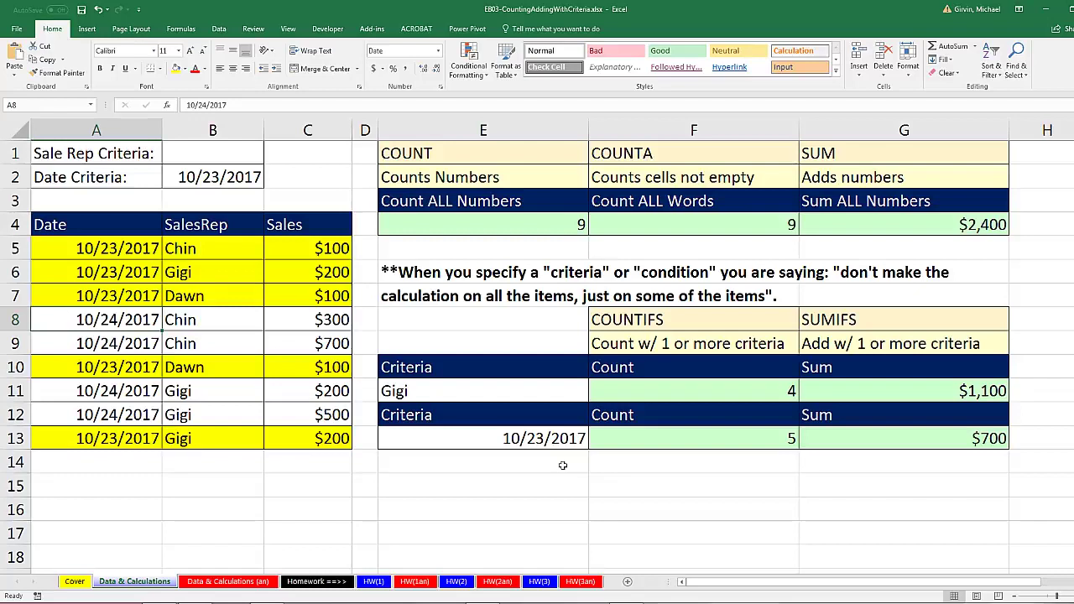
{"action": "key", "text": "ctrl+z"}
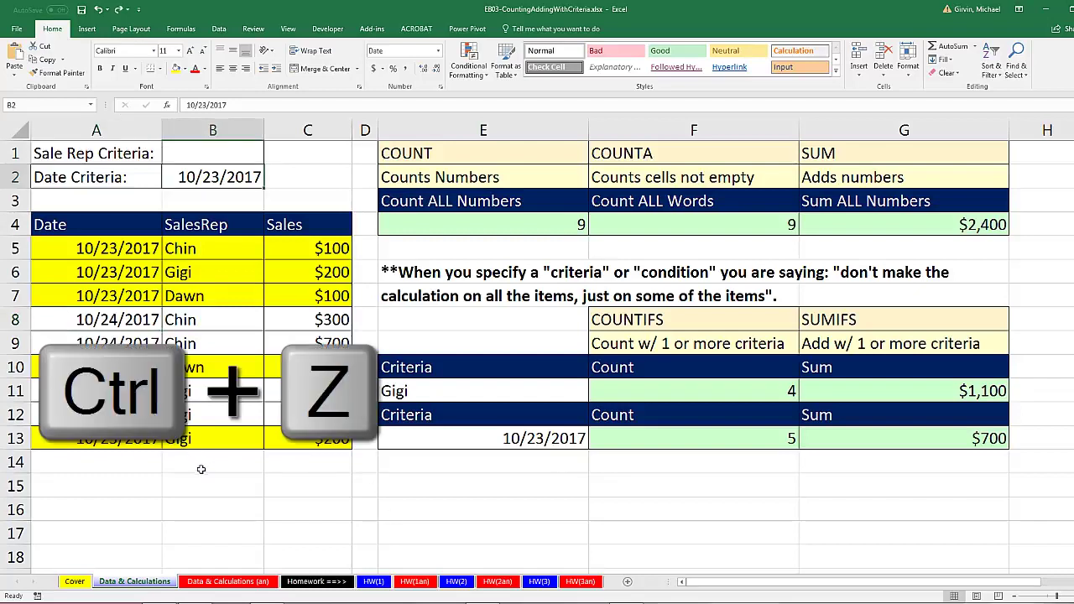
{"action": "key", "text": "ctrl+z"}
- Clear the date criteria in B2 and open the HW(1) homework sheet
{"action": "key", "text": "Delete"}
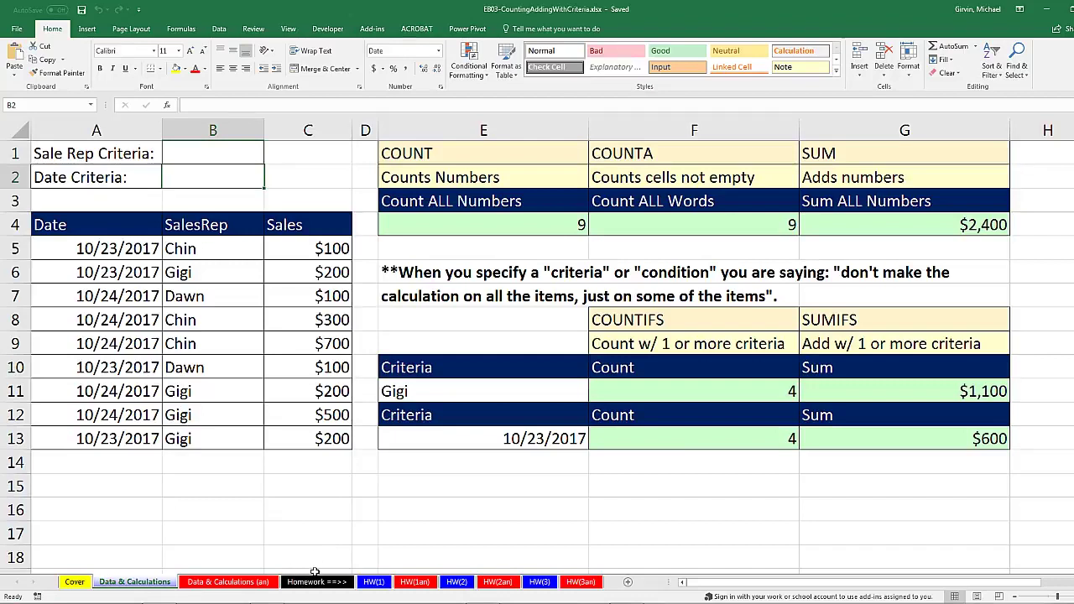
{"action": "left_click", "coordinate": [373, 584]}
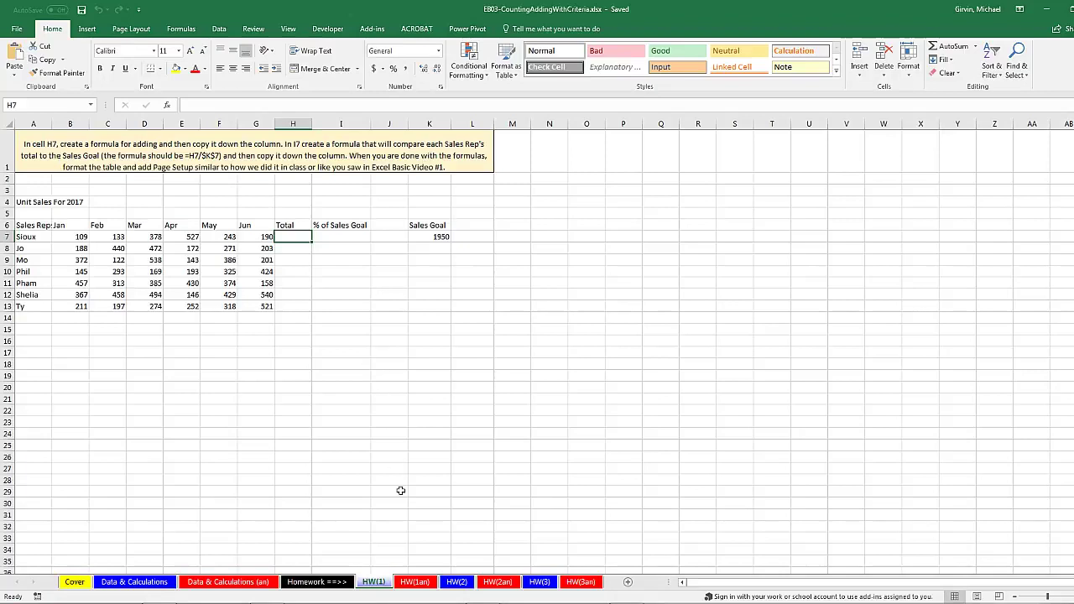
- Review the HW(1an) answer sheet and the HW(1), HW(2) and HW(3) homework sheets
{"action": "left_click", "coordinate": [414, 583]}
{"action": "left_click", "coordinate": [377, 584]}
{"action": "left_click", "coordinate": [457, 582]}
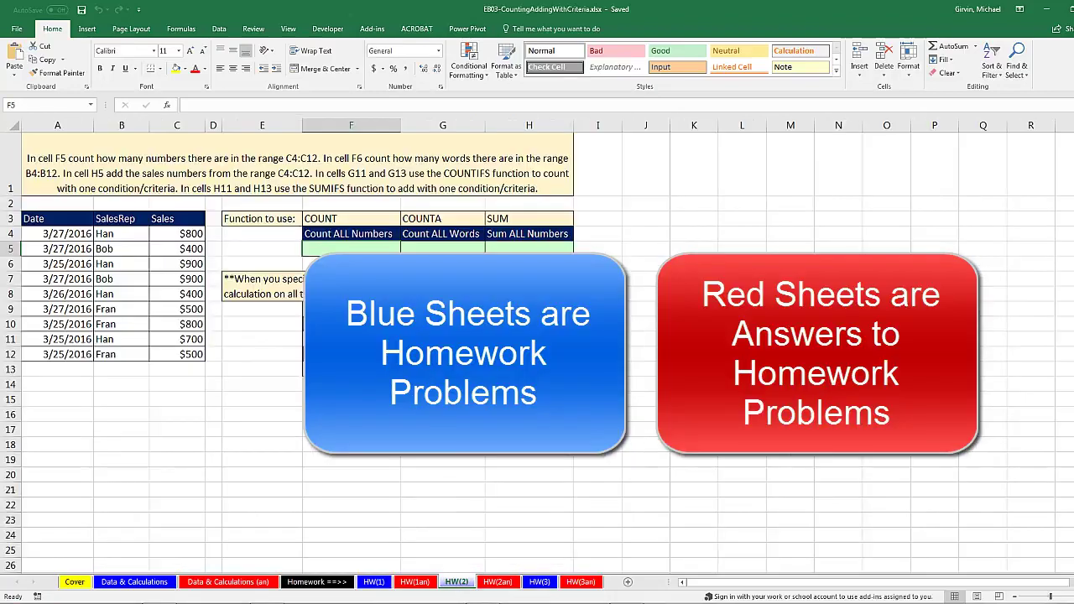
{"action": "left_click", "coordinate": [540, 582]}
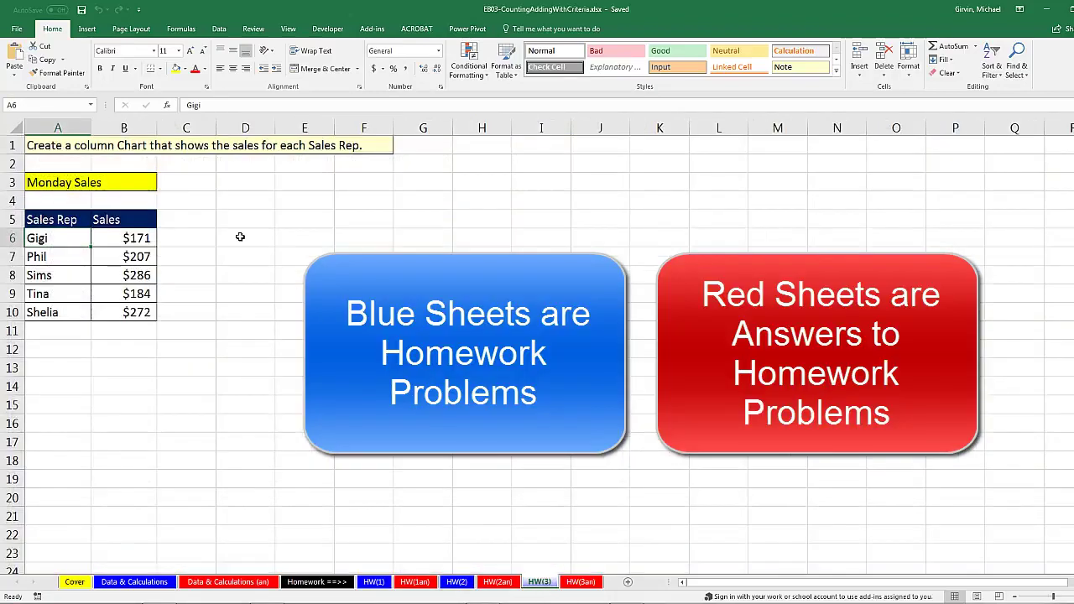
- Return to the Data & Calculations sheet and review the SUM formula in G4, the COUNTIFS and SUMIFS formulas, and their criteria in E11 and E13
{"action": "left_click", "coordinate": [129, 581]}
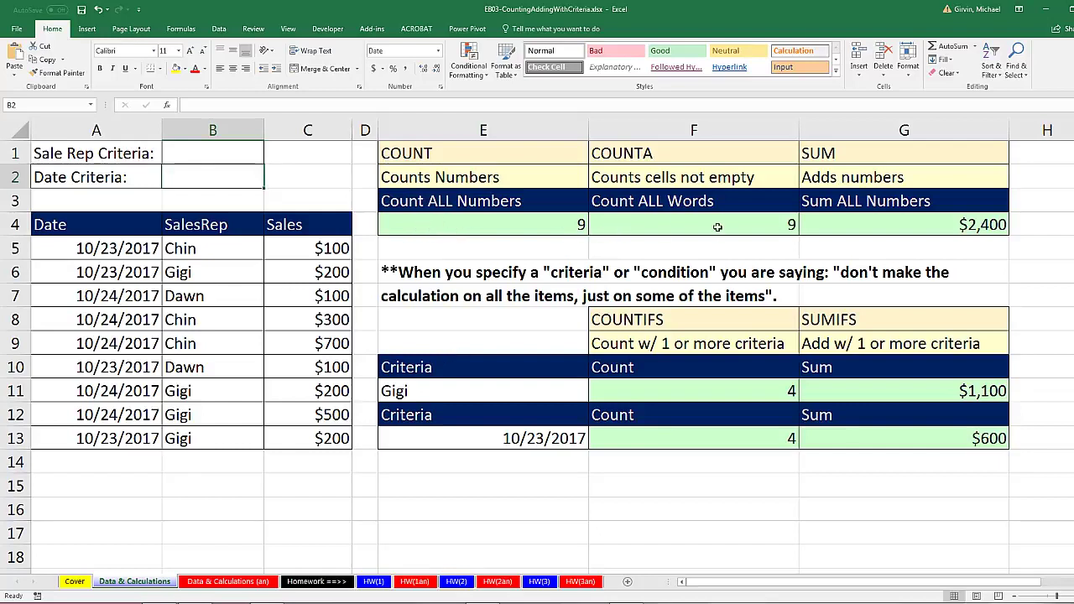
{"action": "left_click", "coordinate": [849, 224]}
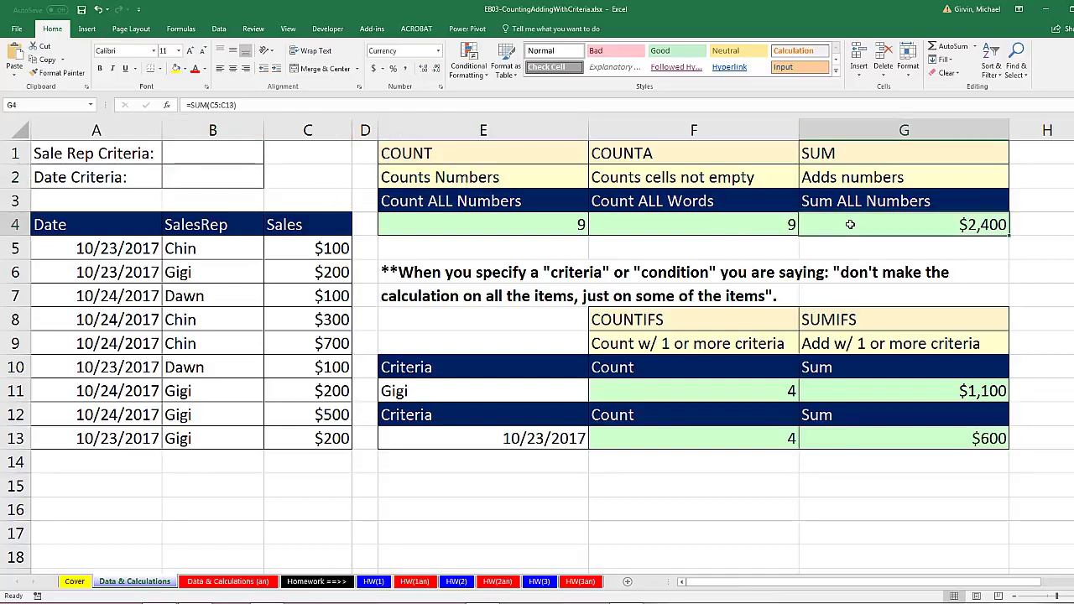
{"action": "left_click", "coordinate": [713, 386]}
{"action": "left_click", "coordinate": [714, 439]}
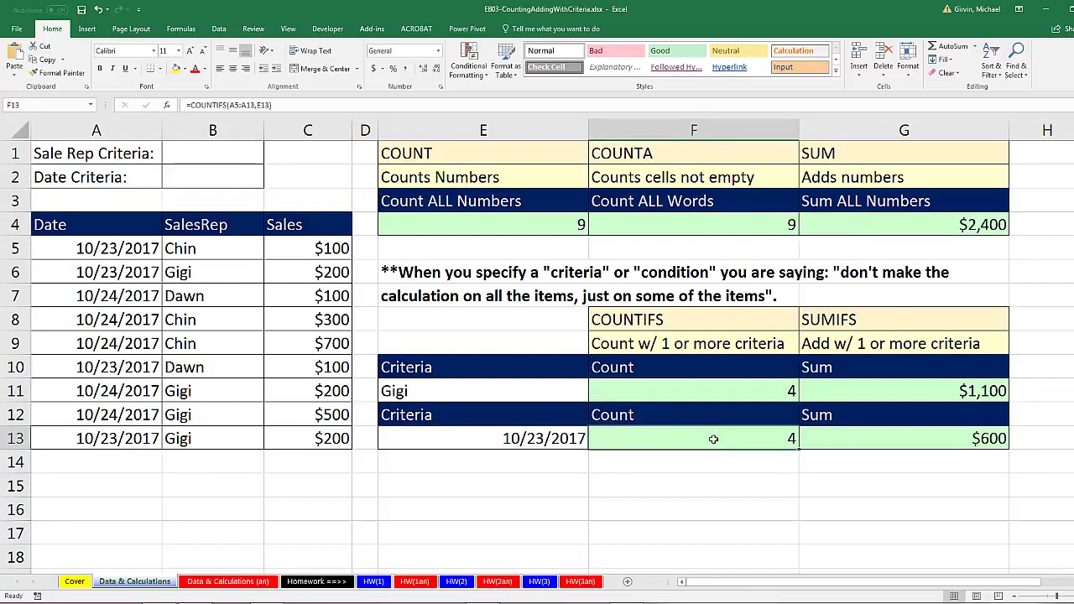
{"action": "left_click", "coordinate": [543, 390]}
{"action": "left_click", "coordinate": [545, 440]}
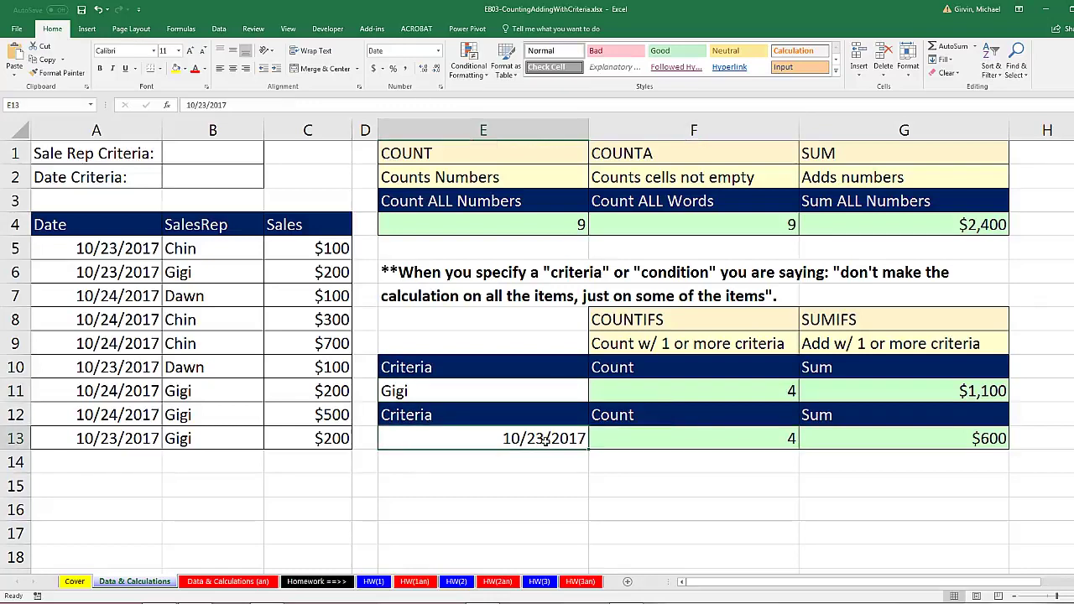
{"action": "left_click", "coordinate": [839, 390]}
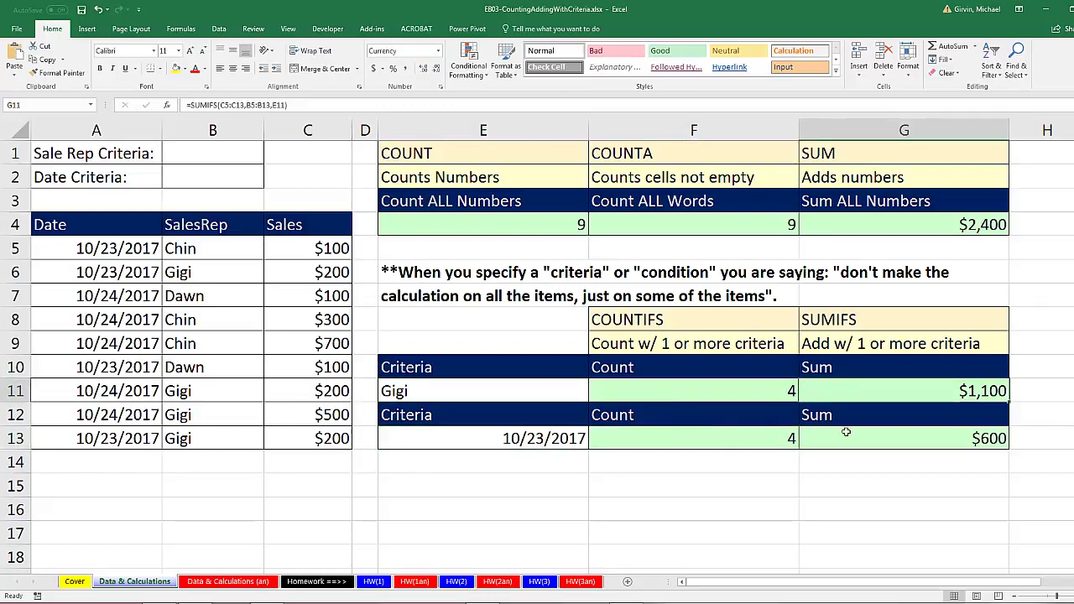
{"action": "left_click", "coordinate": [846, 434]}
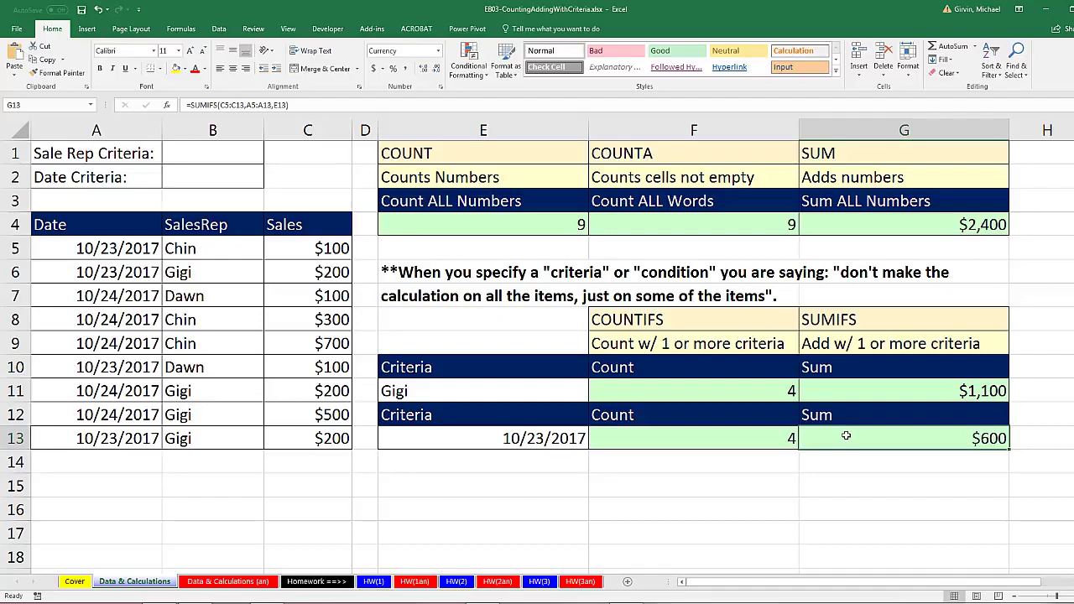